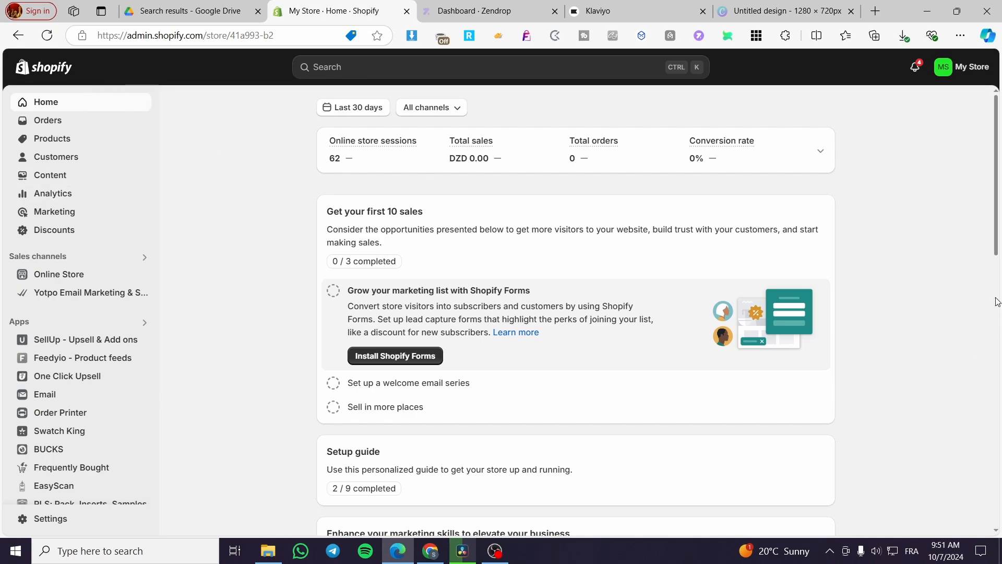
# Step: Search for Qikify in the Shopify App Store from the store admin
pyautogui.click(338, 75)
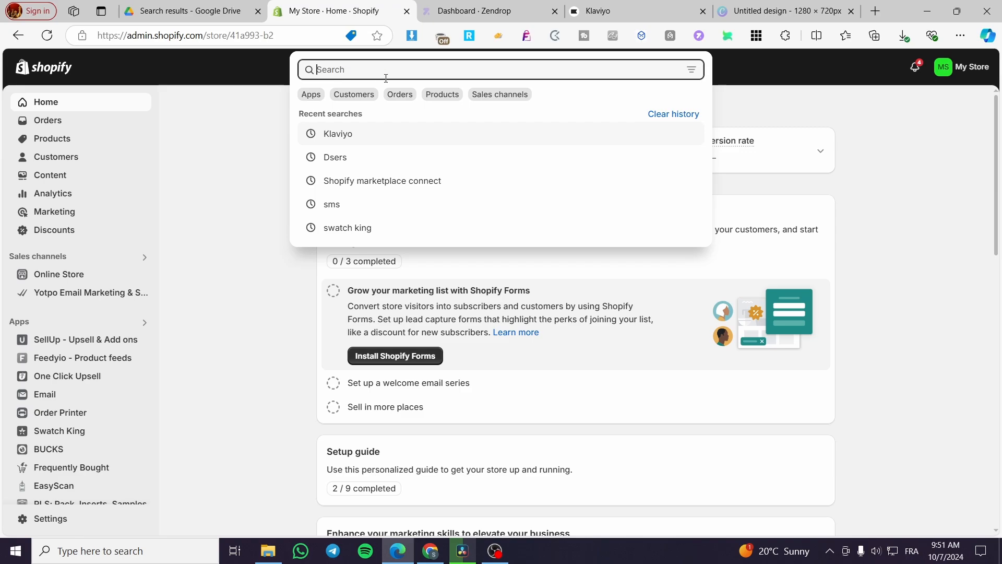
pyautogui.write('Q')
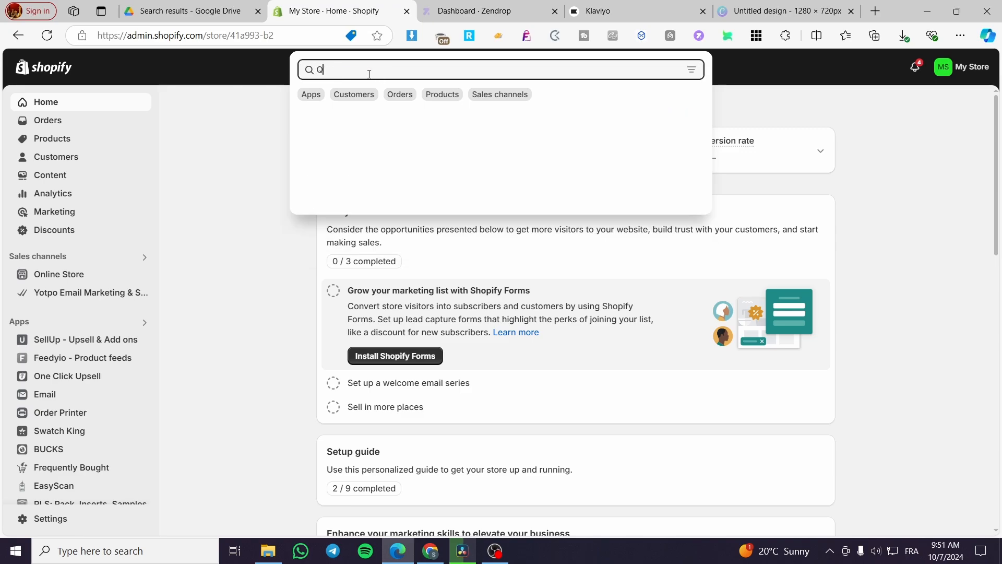
pyautogui.write('iki')
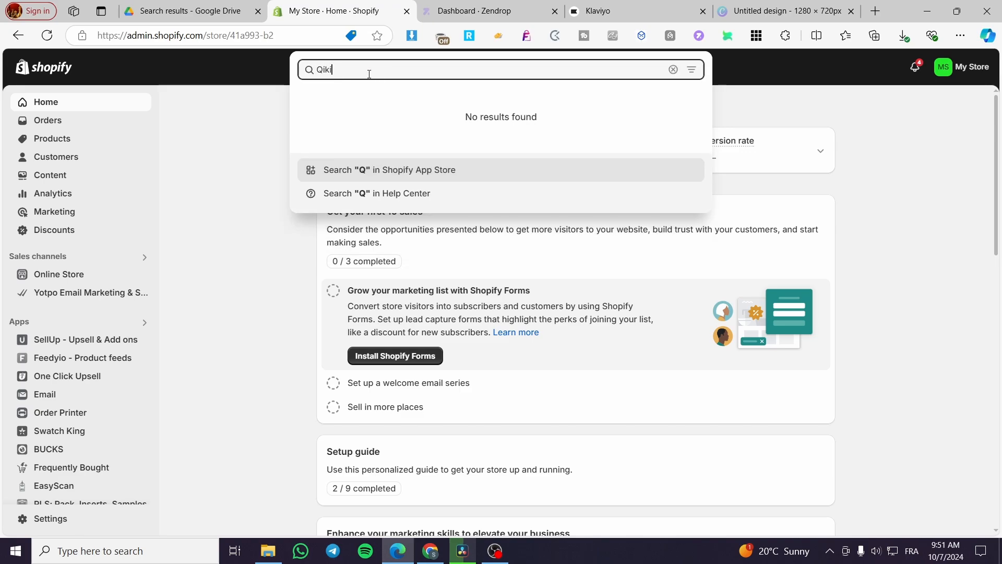
pyautogui.write('fy')
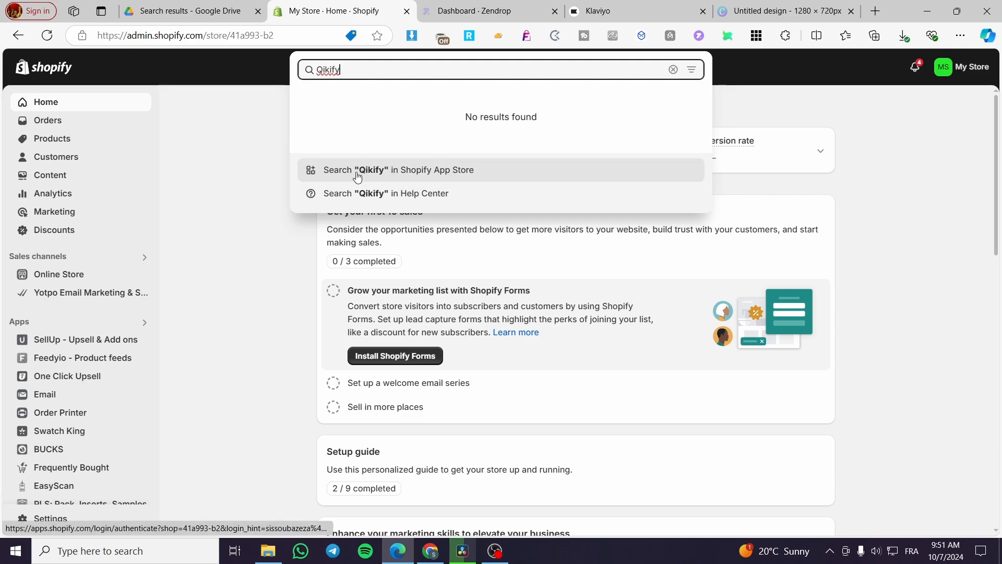
pyautogui.click(467, 176)
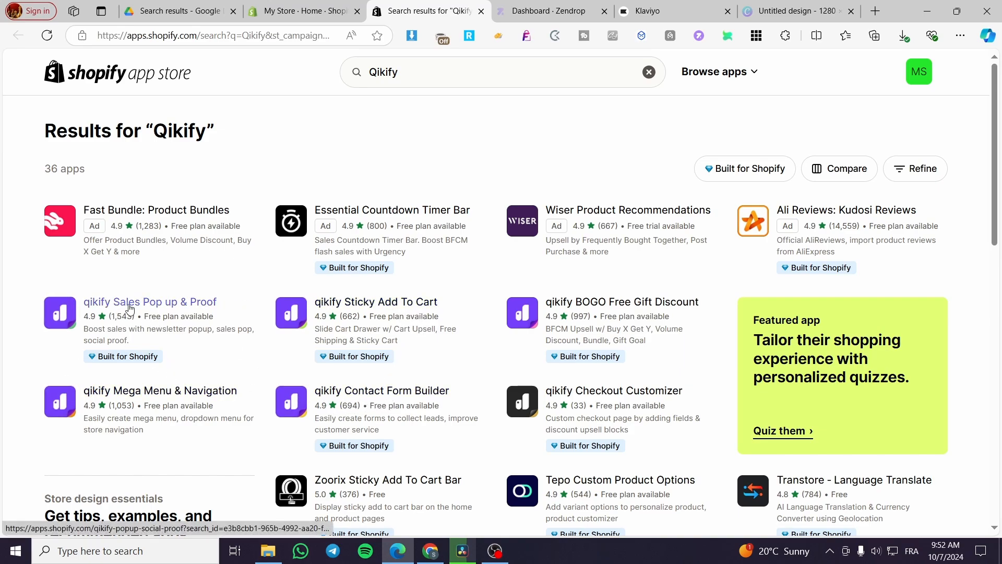
# Step: Install the qikify Sales Pop up & Proof app on the store and approve its requested data access
pyautogui.click(171, 305)
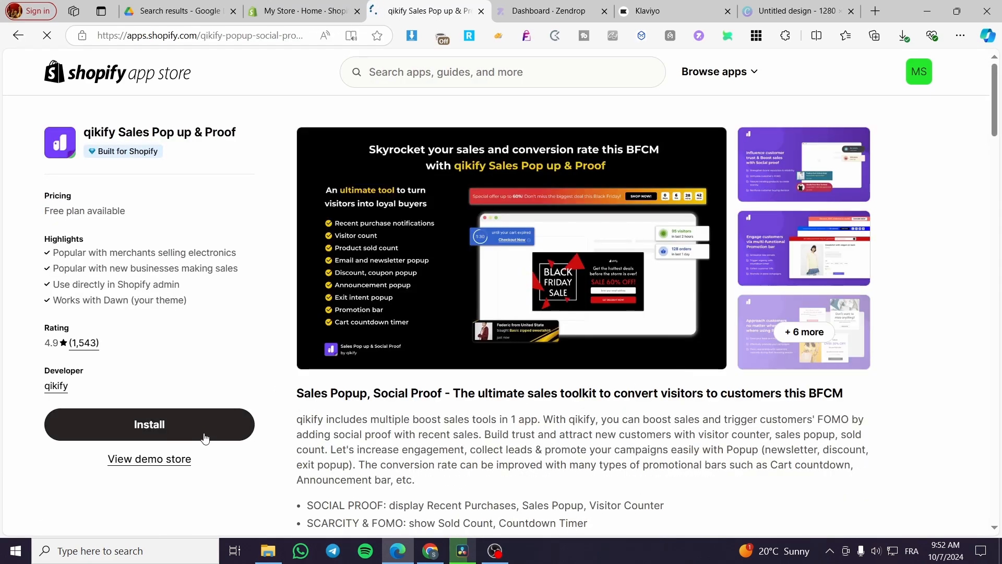
pyautogui.click(173, 427)
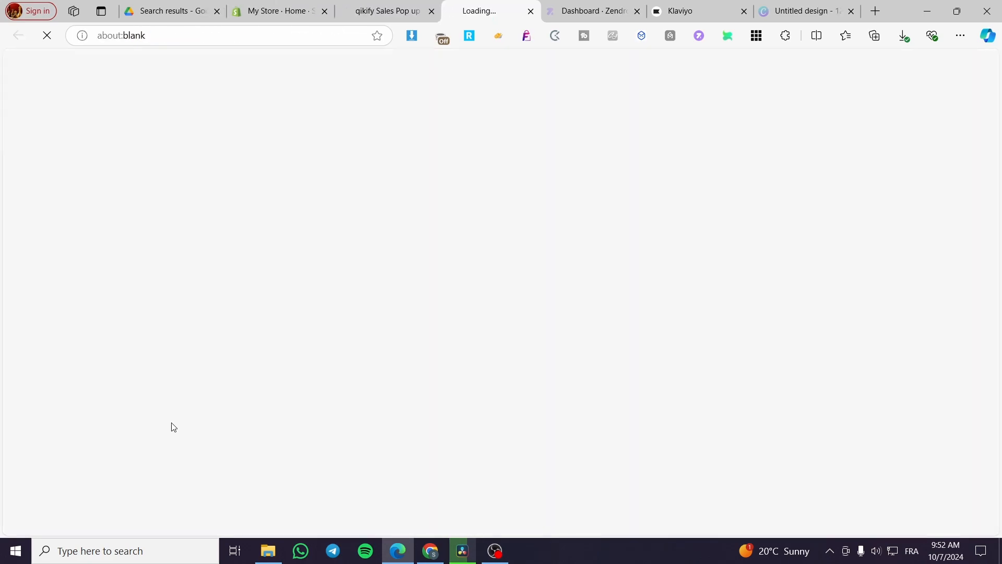
pyautogui.click(381, 9)
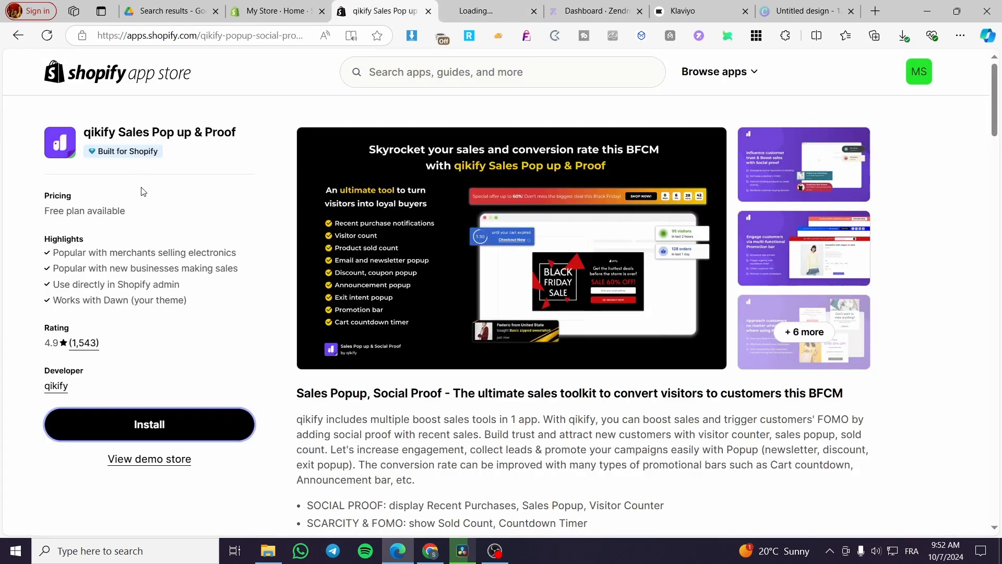
pyautogui.moveTo(125, 210); pyautogui.dragTo(27, 214)
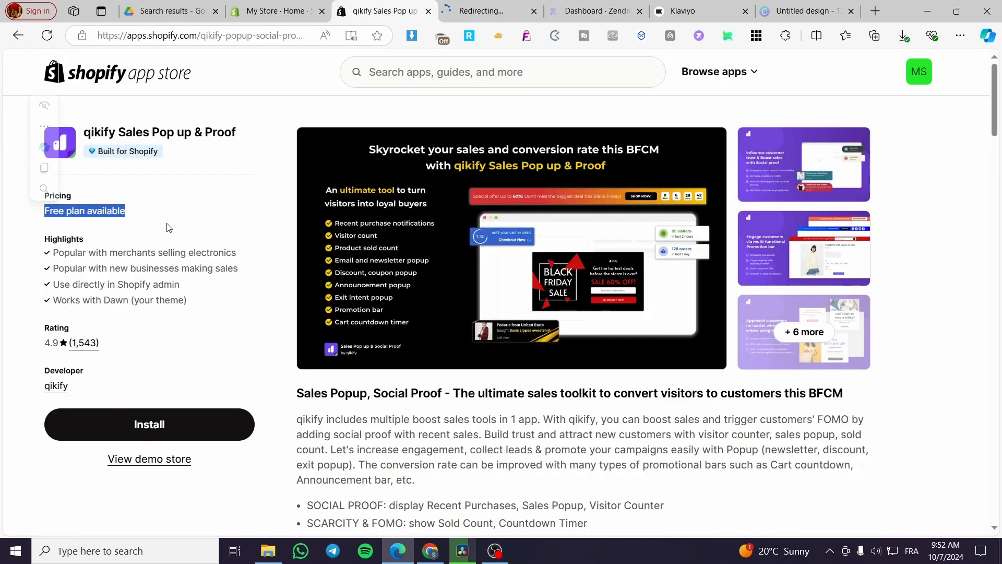
pyautogui.moveTo(134, 152)
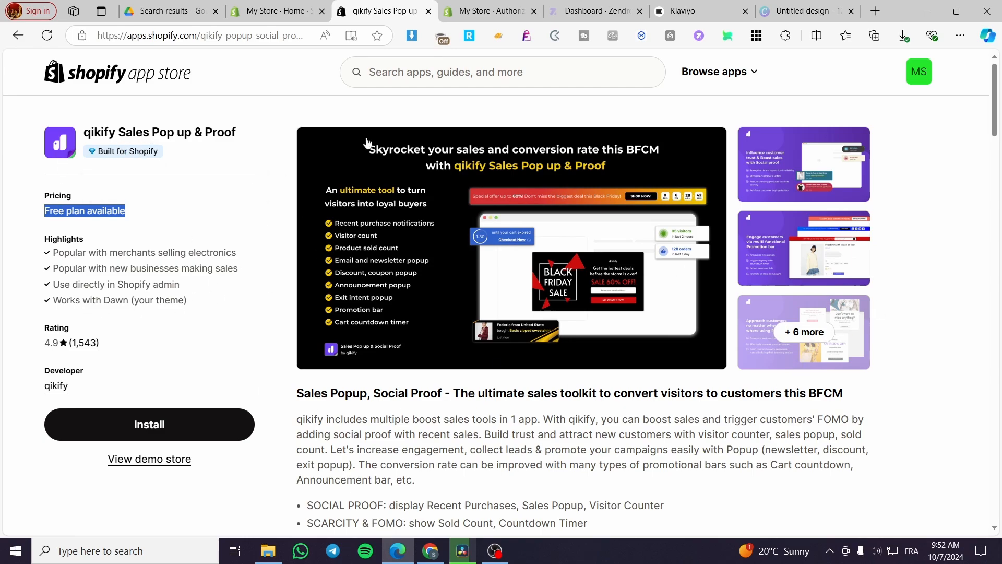
pyautogui.click(487, 11)
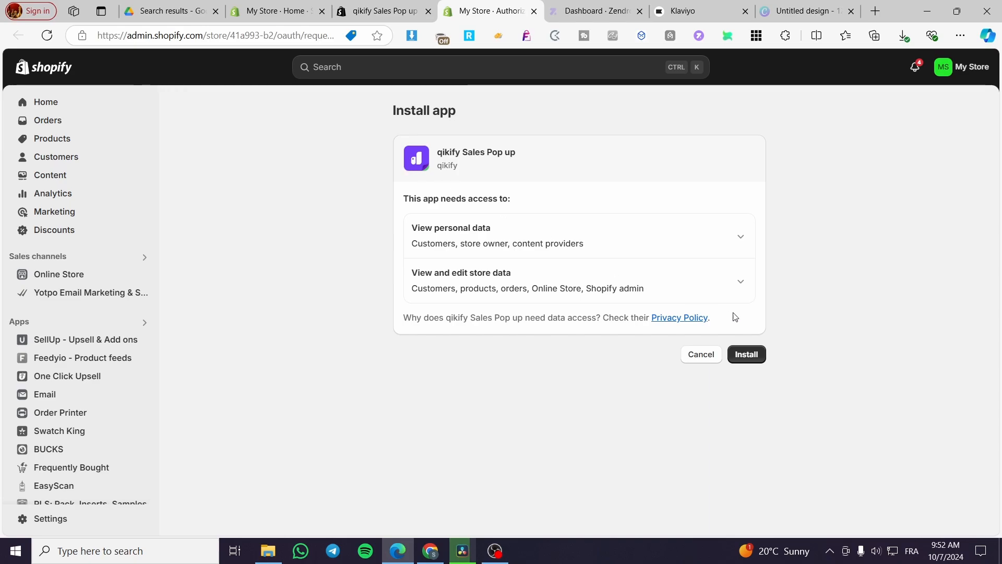
pyautogui.click(752, 354)
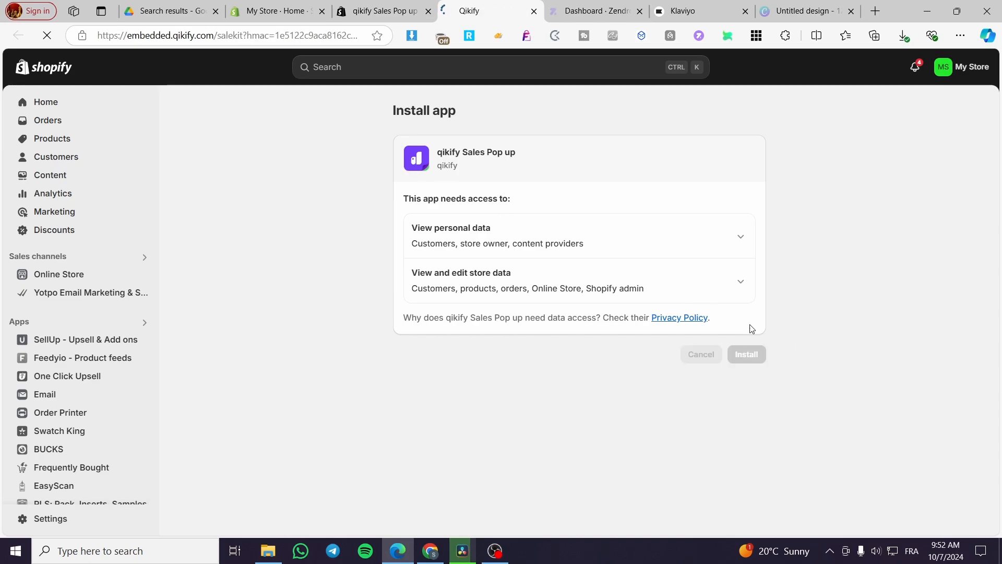
pyautogui.click(428, 12)
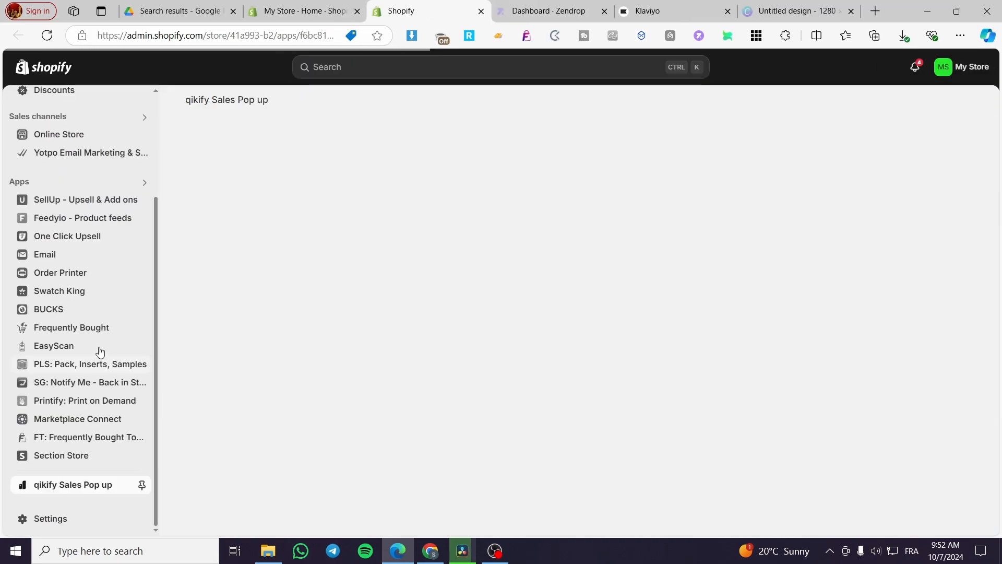
# Step: Pin the qikify Sales Pop up app and move it to the top of the apps list
pyautogui.click(141, 486)
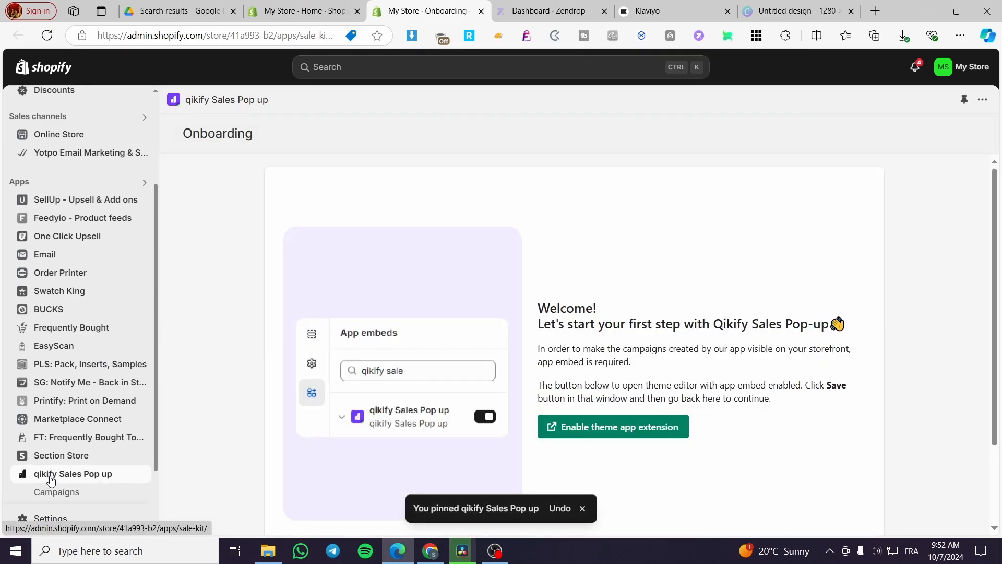
pyautogui.moveTo(51, 478); pyautogui.dragTo(49, 194)
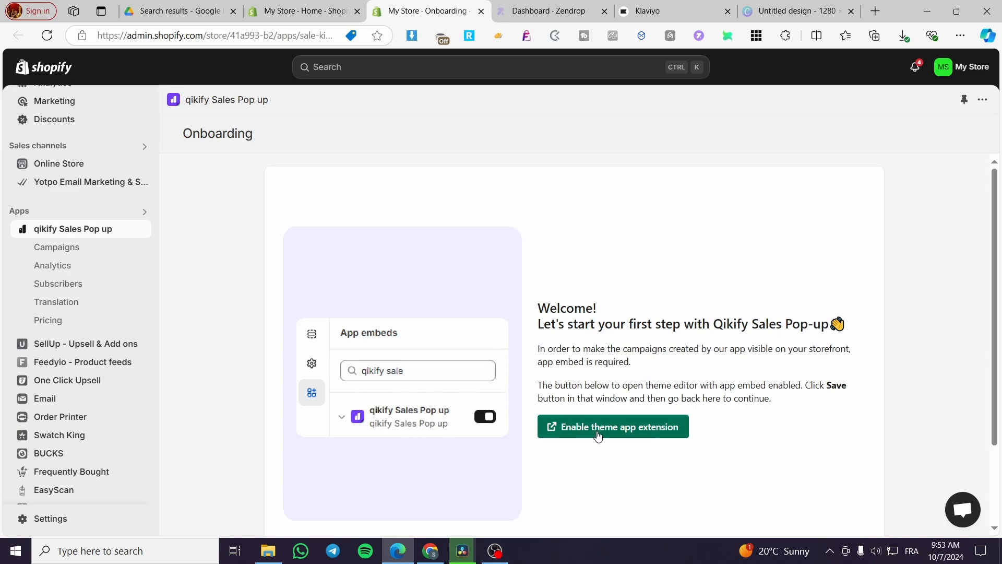
# Step: Enable the qikify Sales Pop up theme app extension in the Dawn theme and save the change
pyautogui.click(663, 432)
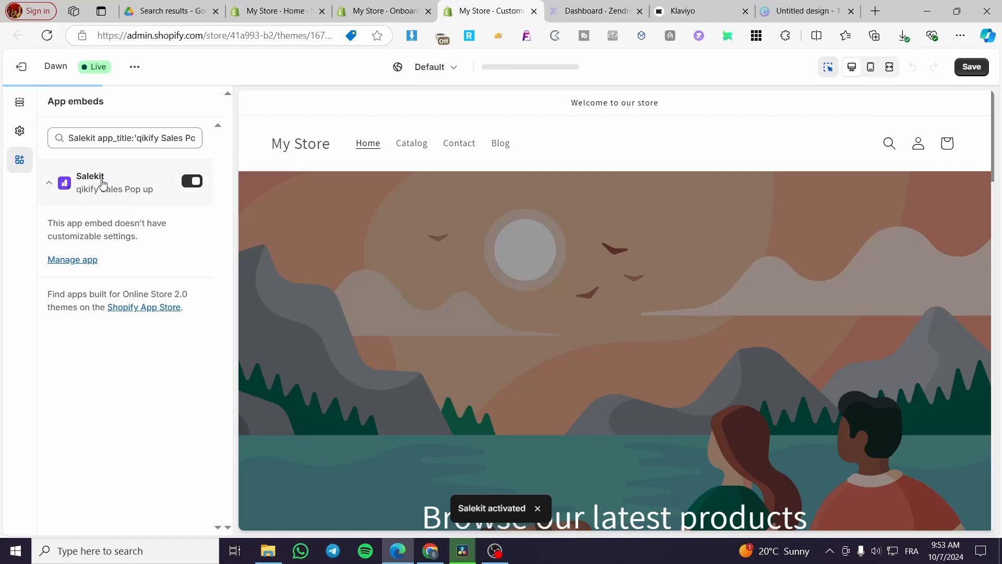
pyautogui.click(968, 75)
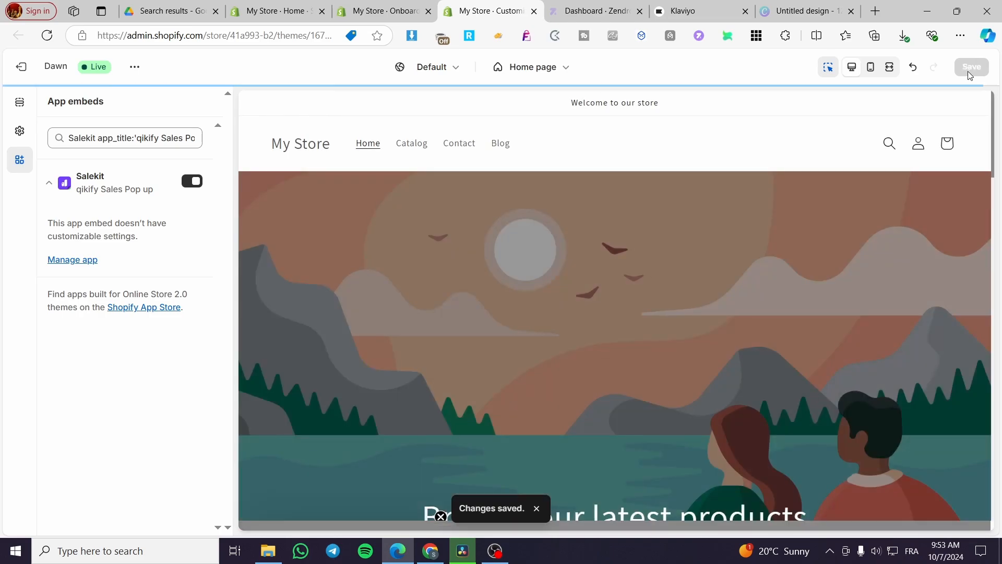
# Step: Check the home page preview and its GET 10% OFF popup, and return from the theme editor to the app's onboarding
pyautogui.scroll(-3, 775, 368)
pyautogui.scroll(-2, 742, 360)
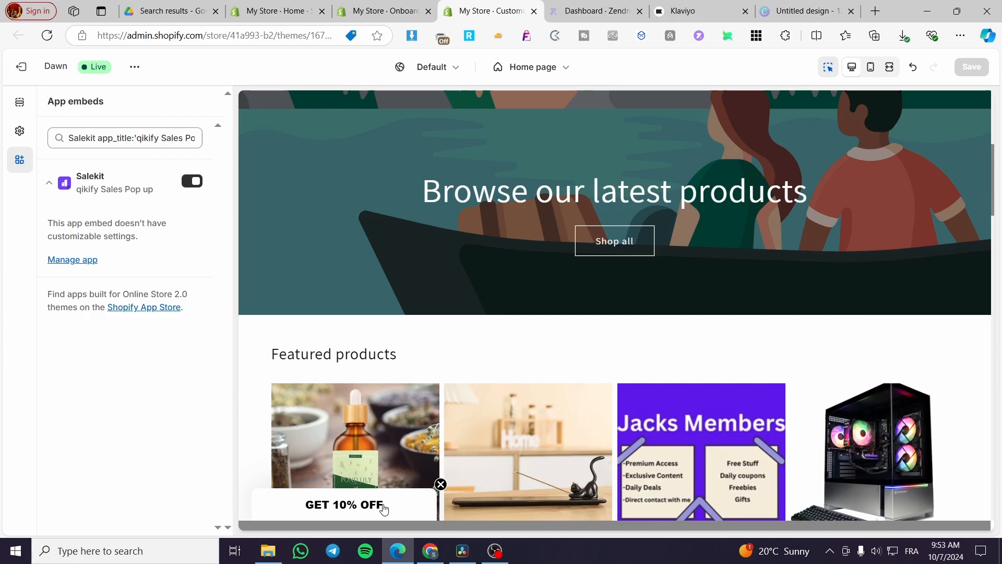
pyautogui.click(385, 506)
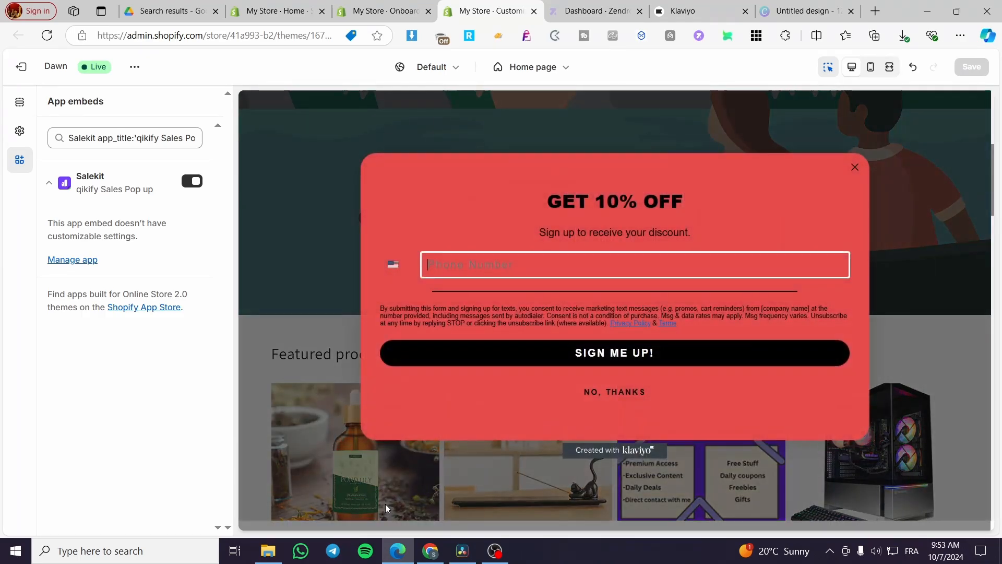
pyautogui.click(853, 167)
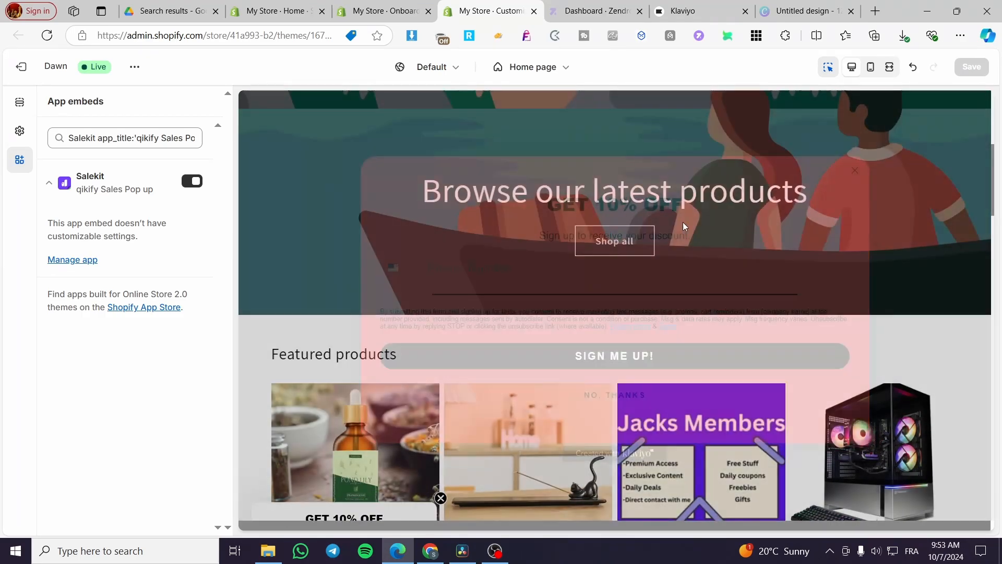
pyautogui.click(533, 11)
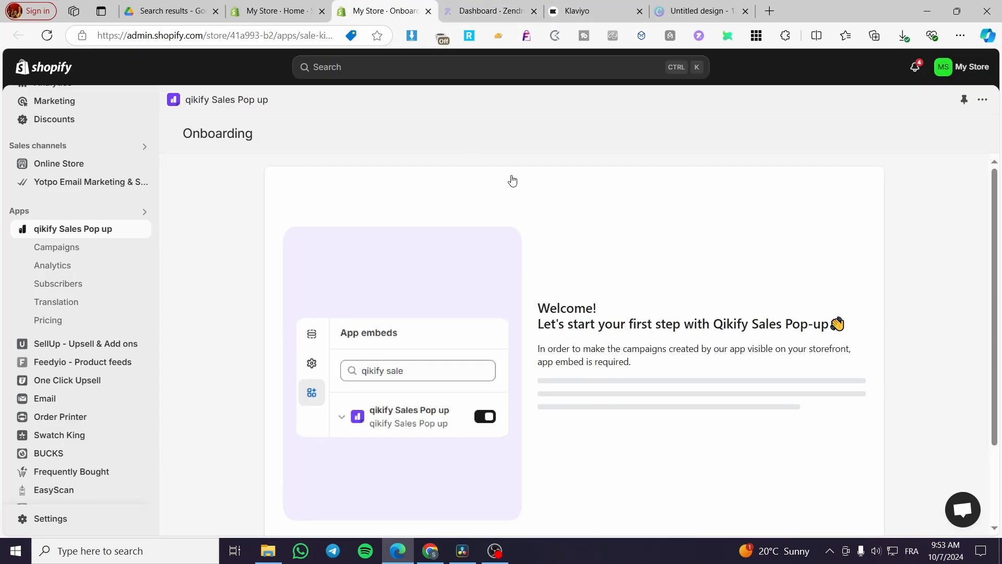
# Step: Create a Sales pop campaign from onboarding and set its order import to Manual (Create your own orders list)
pyautogui.scroll(-2, 637, 392)
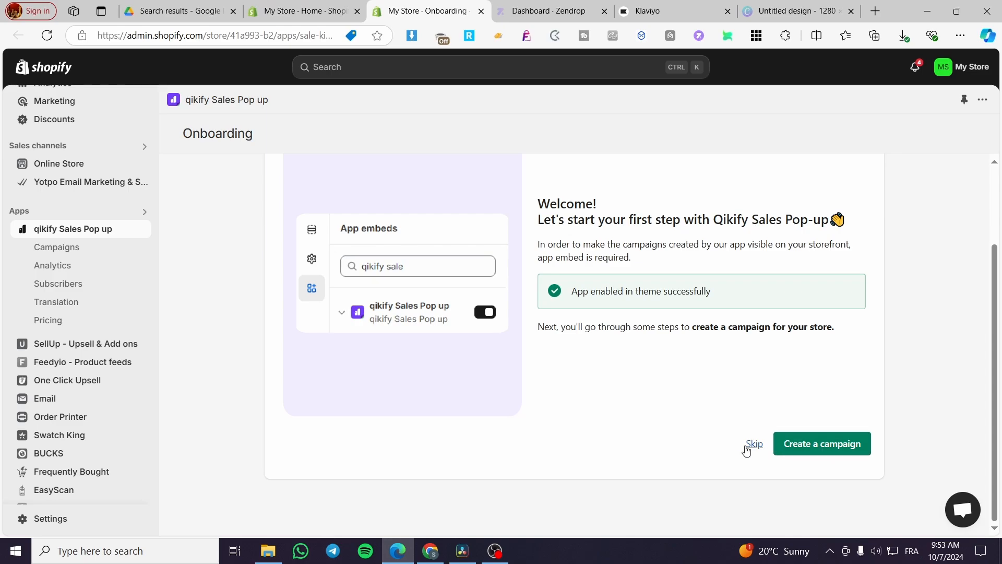
pyautogui.click(814, 446)
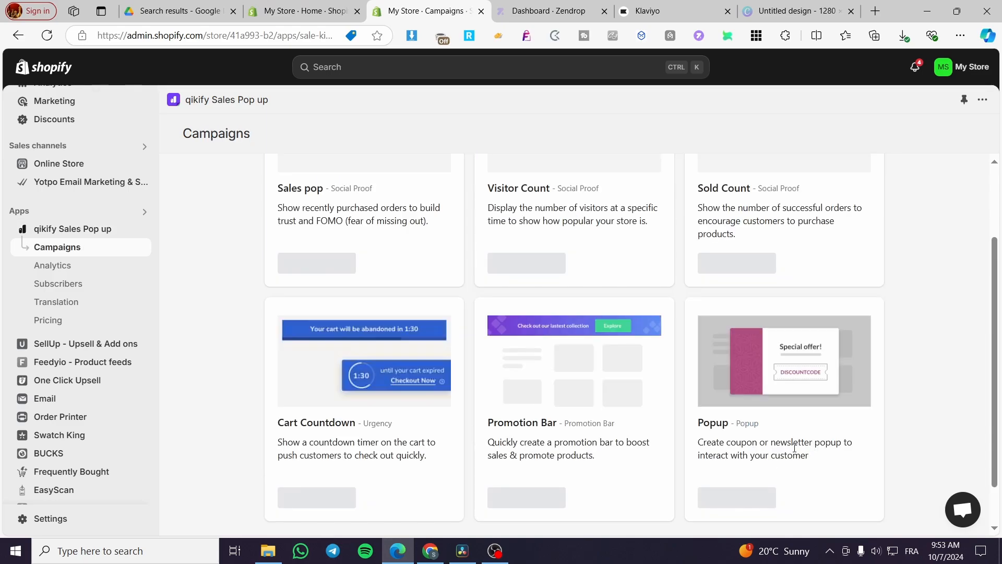
pyautogui.scroll(1, 718, 452)
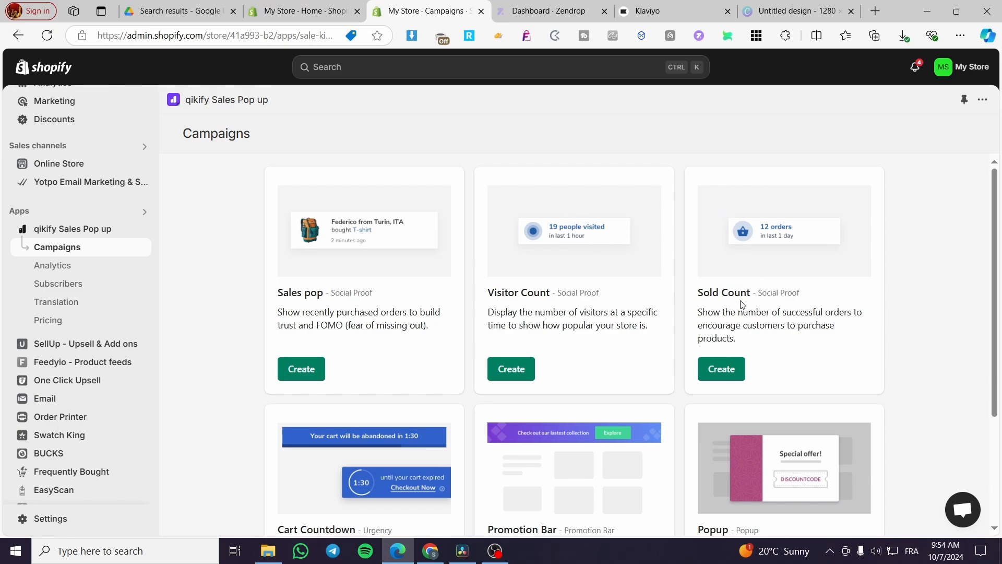
pyautogui.scroll(-3, 683, 250)
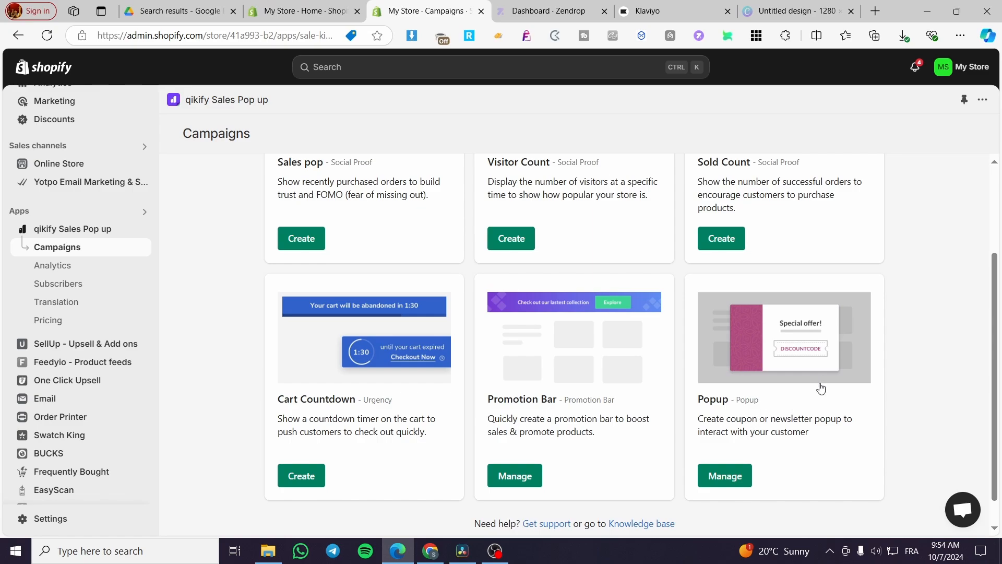
pyautogui.scroll(3, 722, 448)
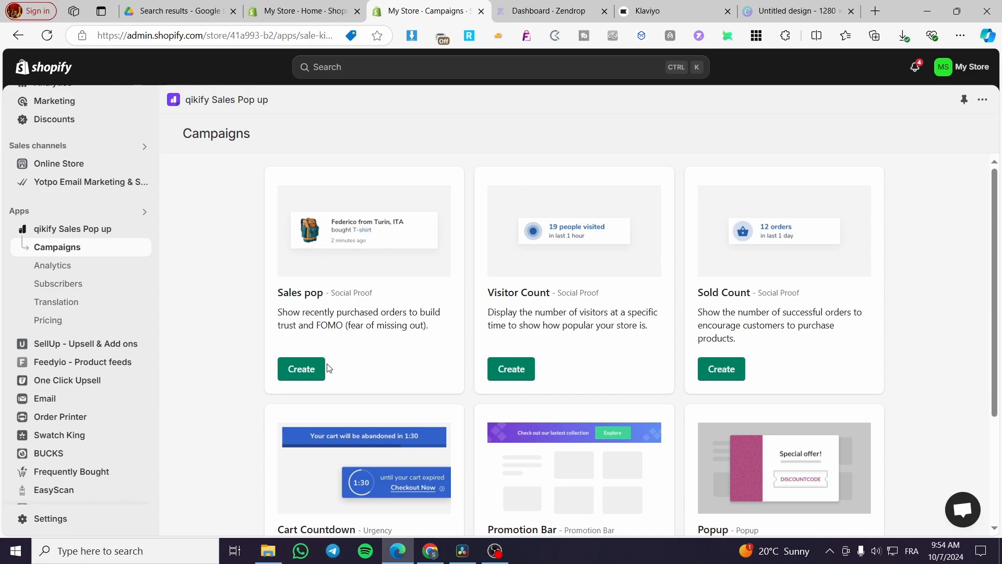
pyautogui.click(305, 371)
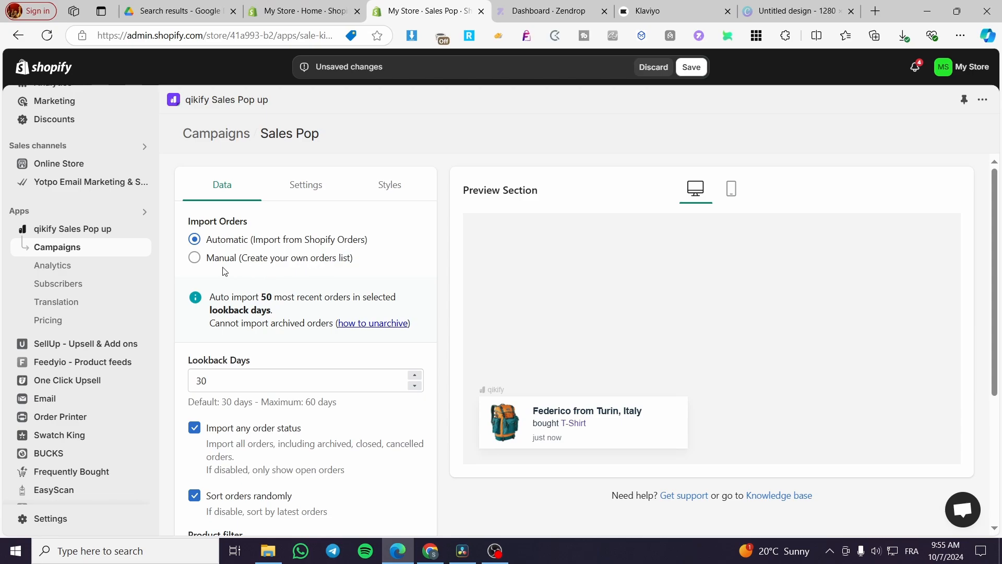
pyautogui.click(328, 266)
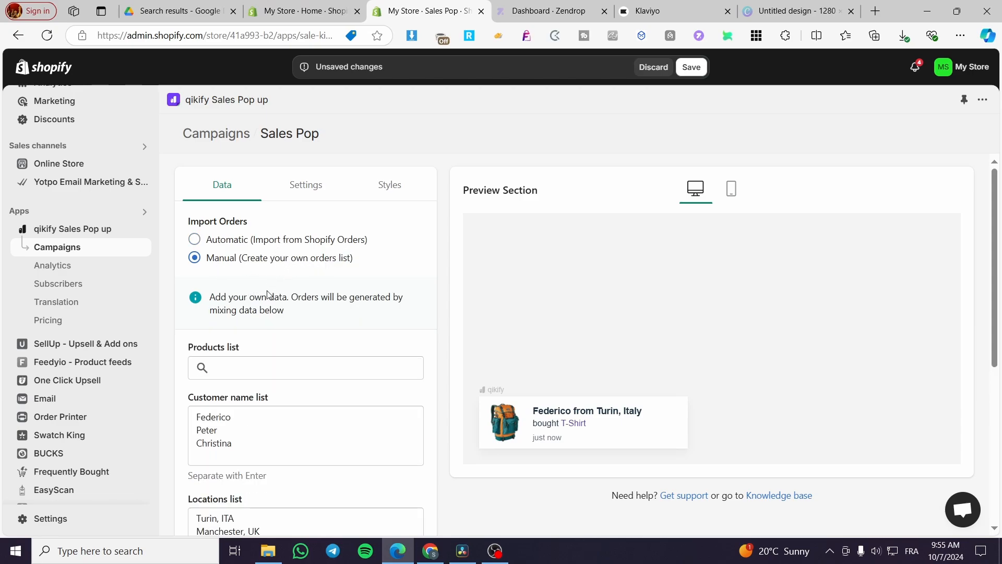
# Step: Add Paris, FR, New York, USA and Liverpool, UK to the campaign's locations list
pyautogui.scroll(-4, 327, 326)
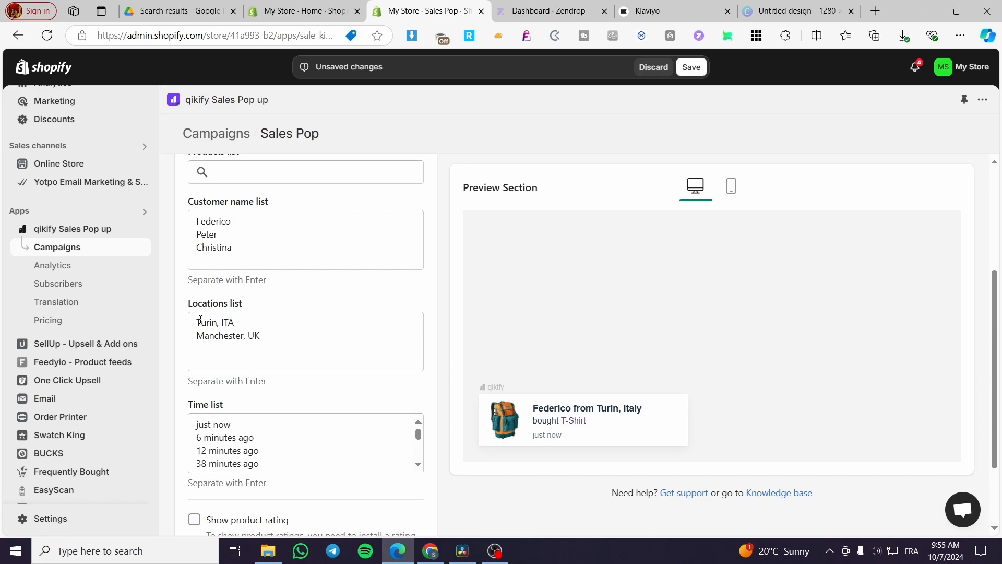
pyautogui.click(273, 337)
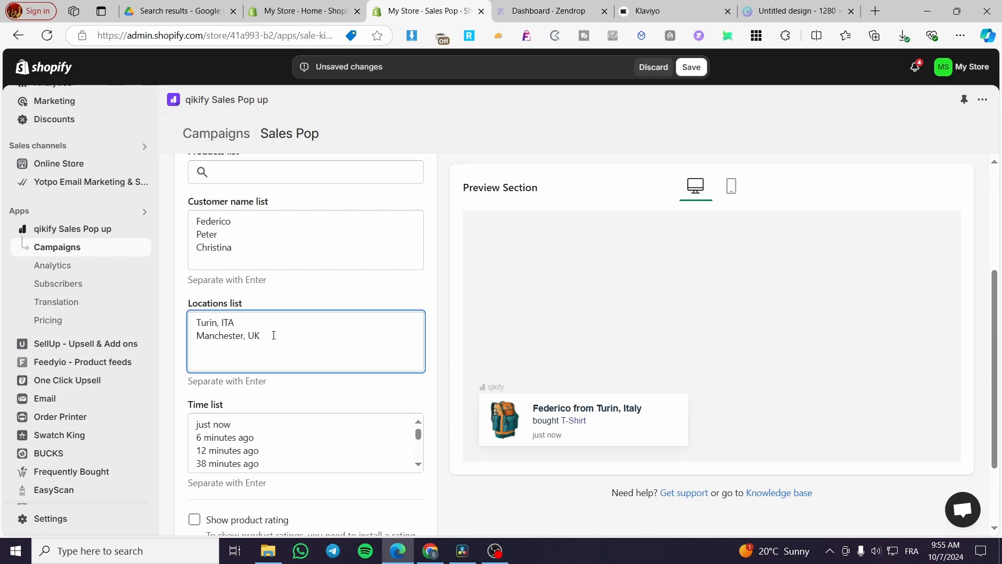
pyautogui.press('Return')
pyautogui.write('P')
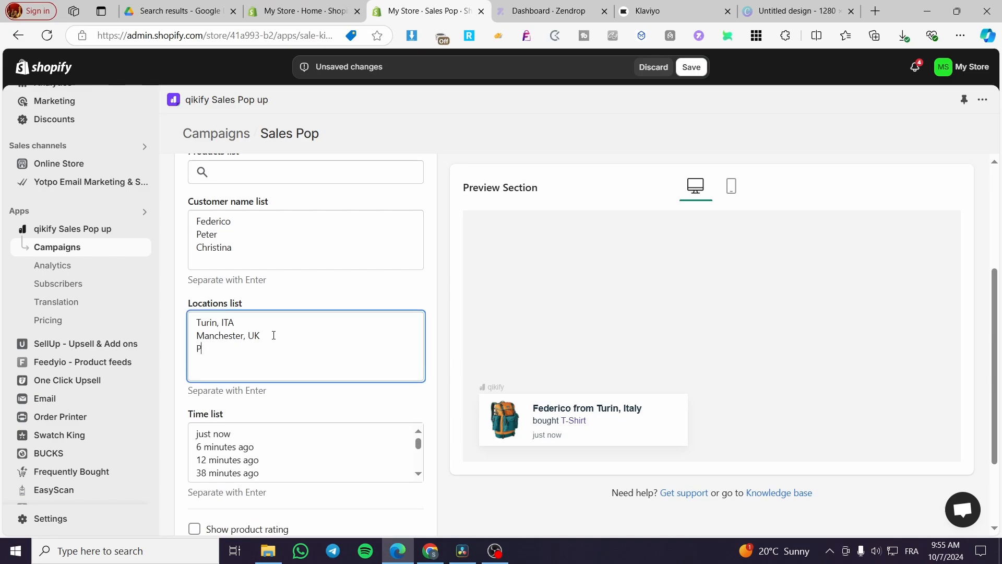
pyautogui.write('aris, FR')
pyautogui.press('Return')
pyautogui.write('New York, USA')
pyautogui.press('Return')
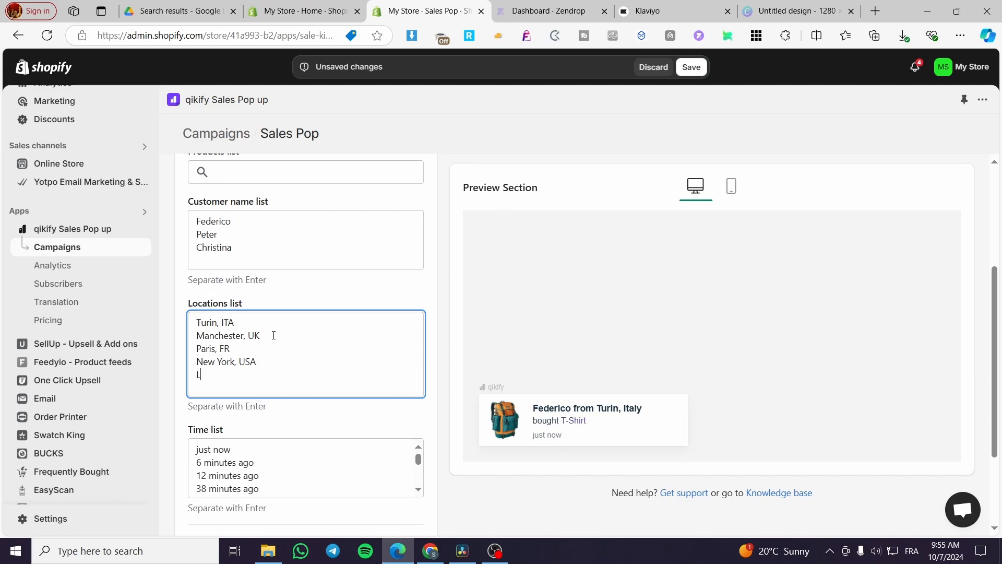
pyautogui.write('Liverpool, UK')
# Step: Add four more first names to the campaign's customer name list, one per line
pyautogui.scroll(3, 242, 238)
pyautogui.scroll(-2, 245, 261)
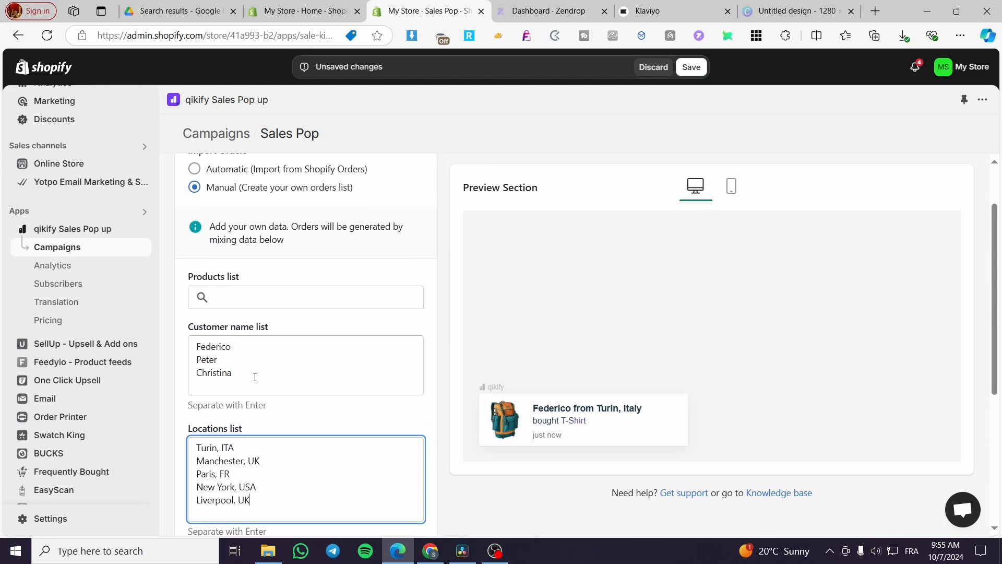
pyautogui.click(247, 316)
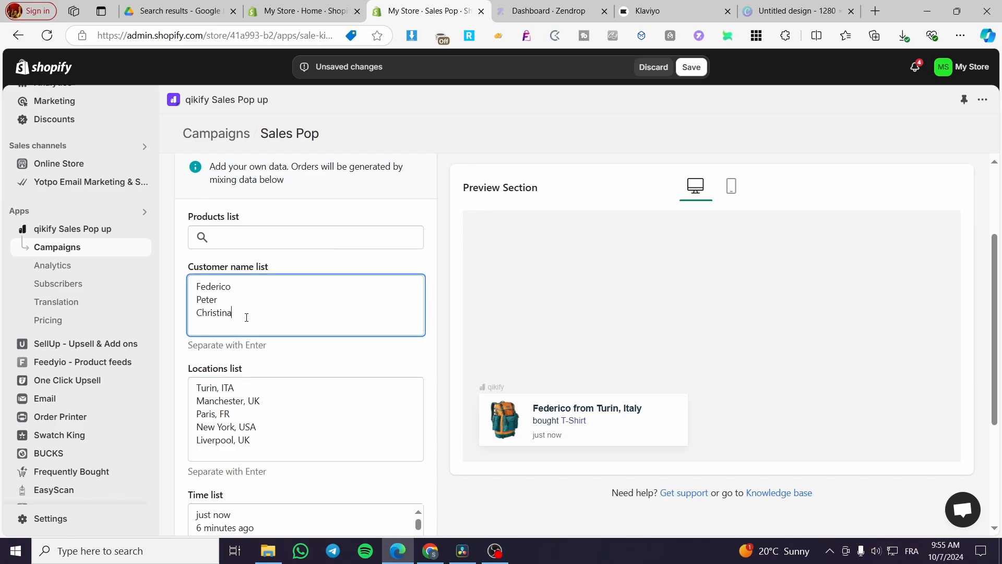
pyautogui.press('Return')
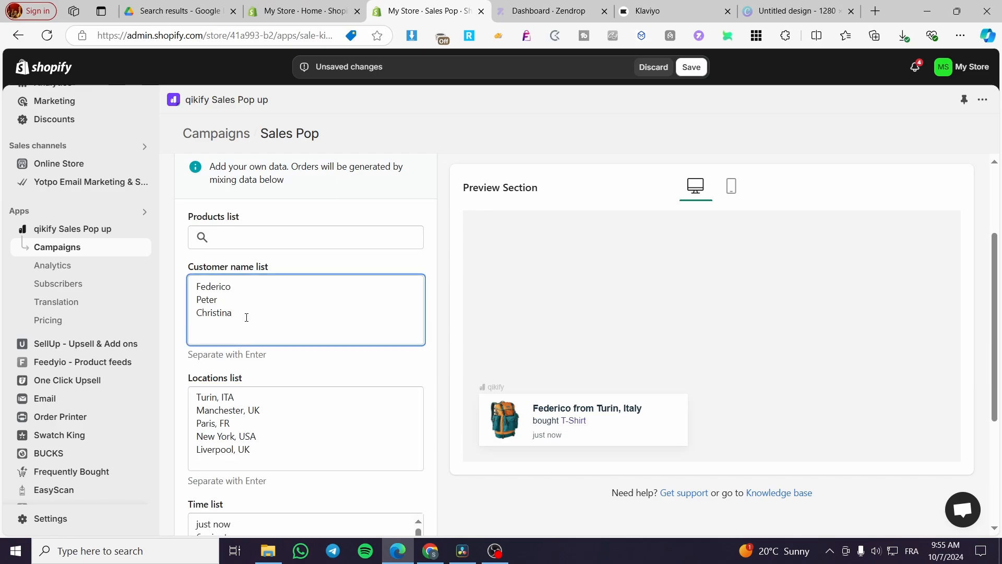
pyautogui.write('Pedro')
pyautogui.press('Return')
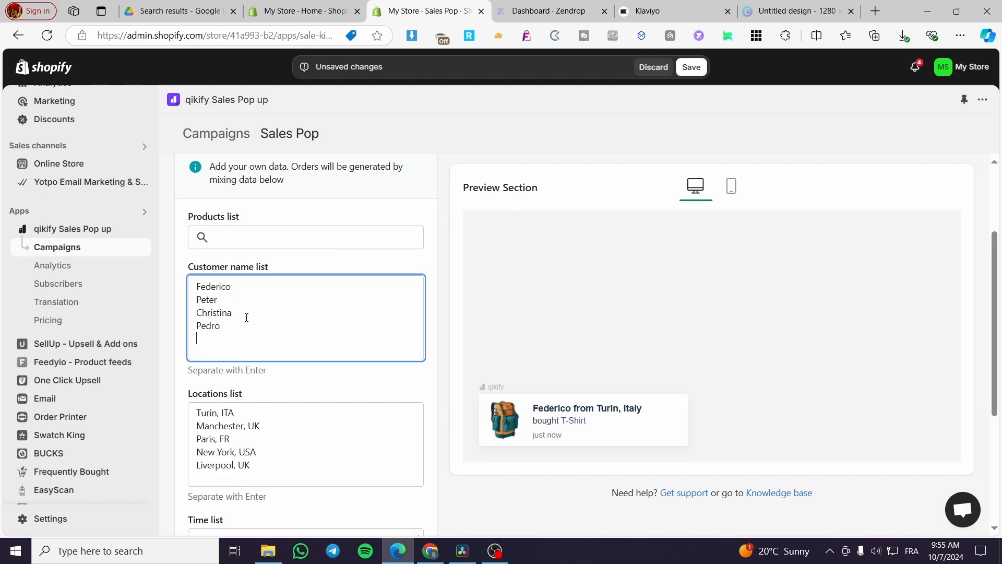
pyautogui.write('Smith')
pyautogui.press('Return')
pyautogui.write('Mike')
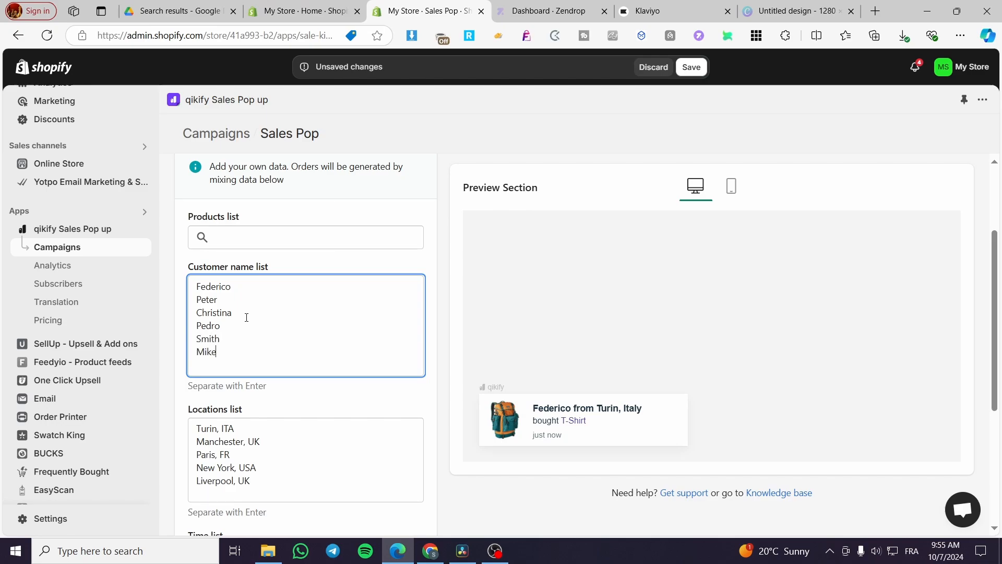
pyautogui.press('Return')
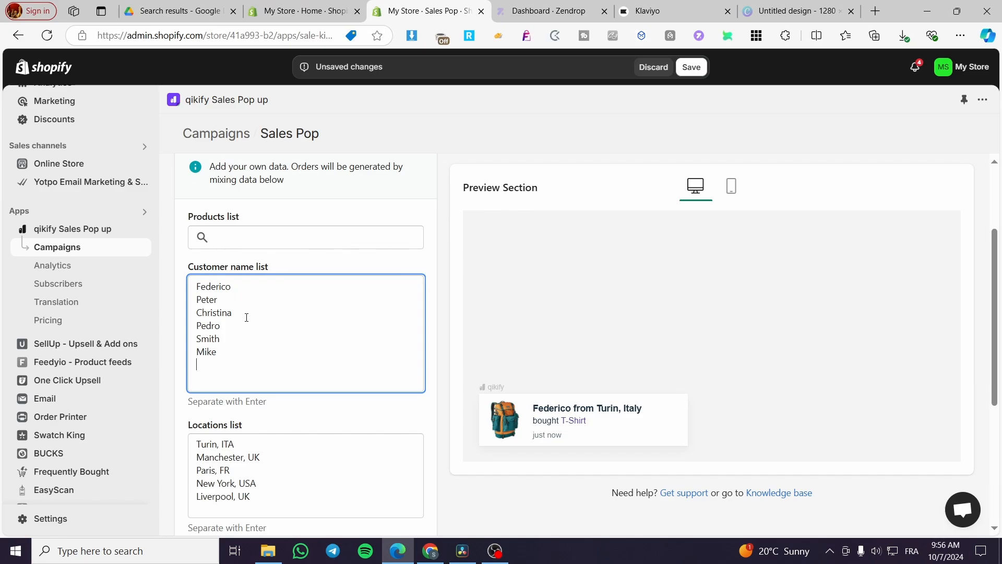
pyautogui.write('Jack')
# Step: Add Promo Bundle "hurry up and get it", bundle, shirt, Mystery Box and Gaming Pc to the campaign's products list
pyautogui.click(251, 241)
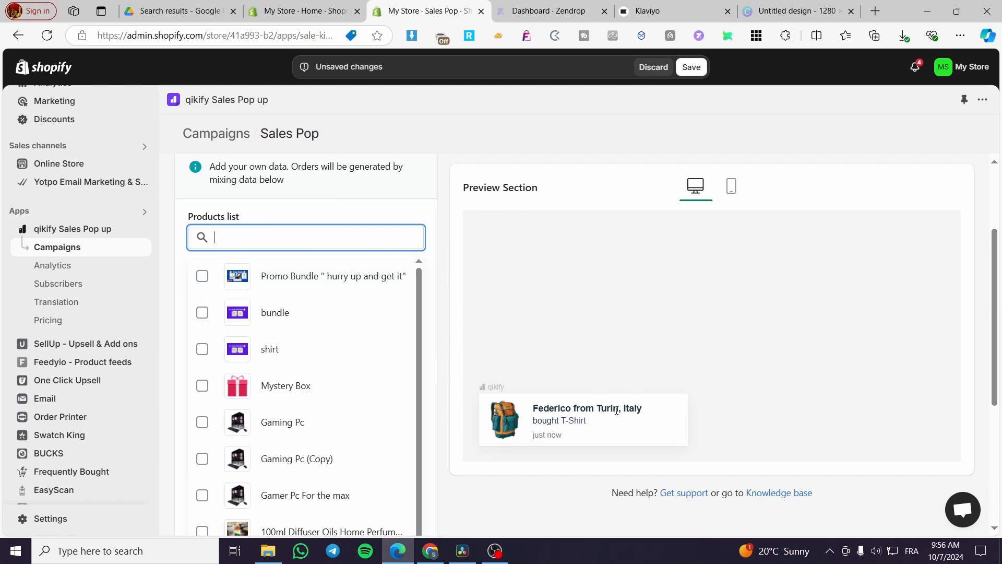
pyautogui.click(203, 277)
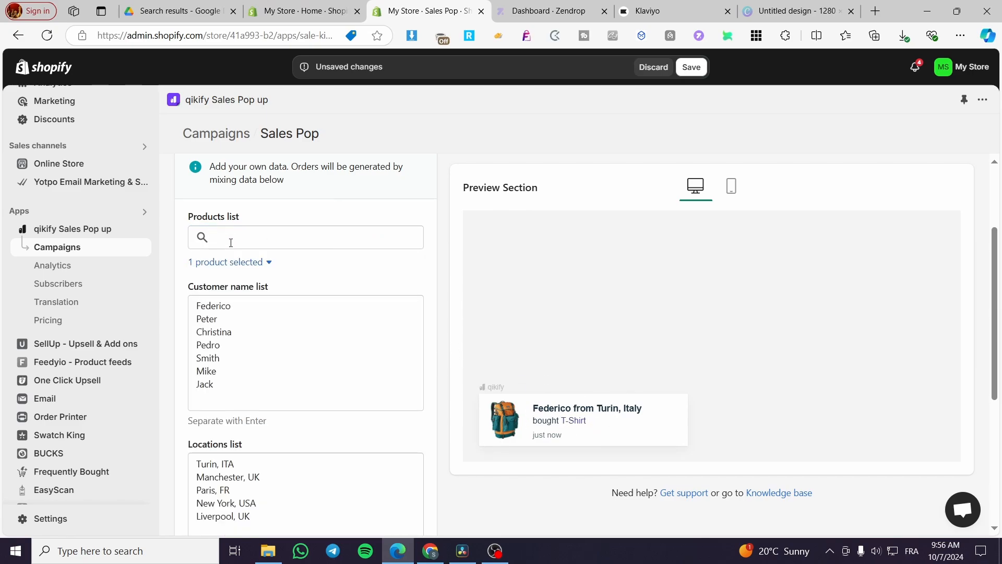
pyautogui.click(277, 240)
pyautogui.click(204, 314)
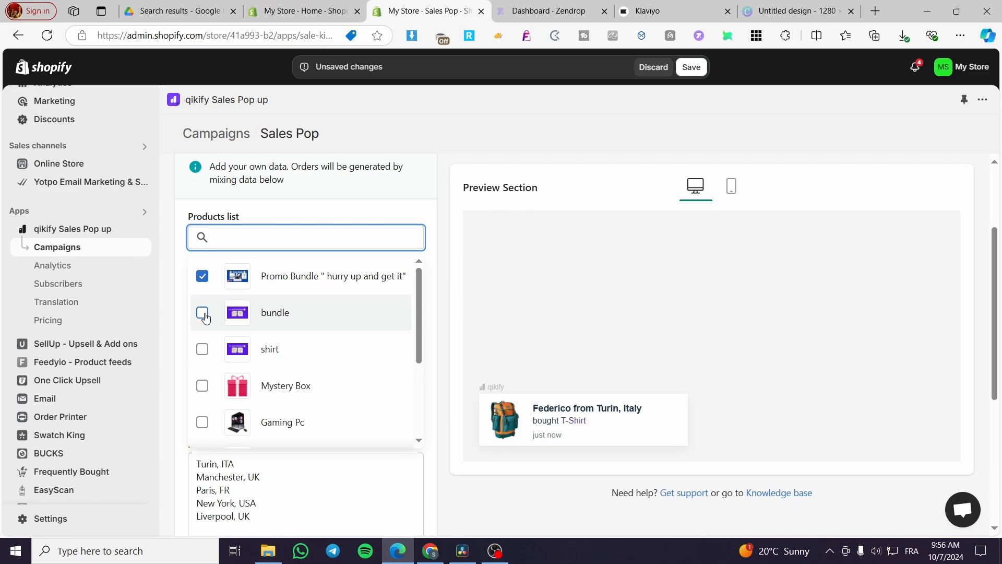
pyautogui.click(277, 240)
pyautogui.click(202, 349)
pyautogui.click(305, 238)
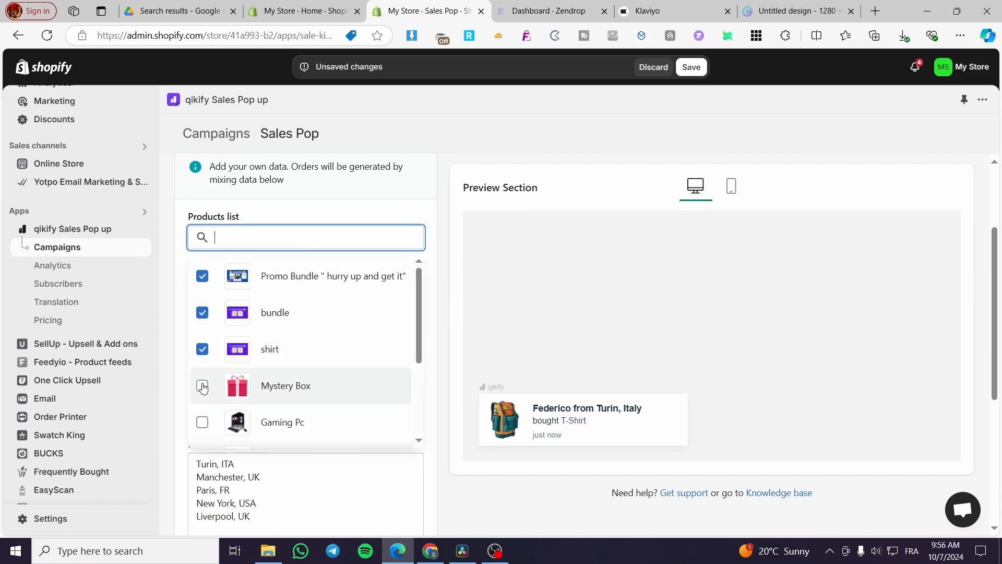
pyautogui.click(203, 386)
pyautogui.click(313, 240)
pyautogui.click(203, 422)
pyautogui.scroll(-1, 351, 251)
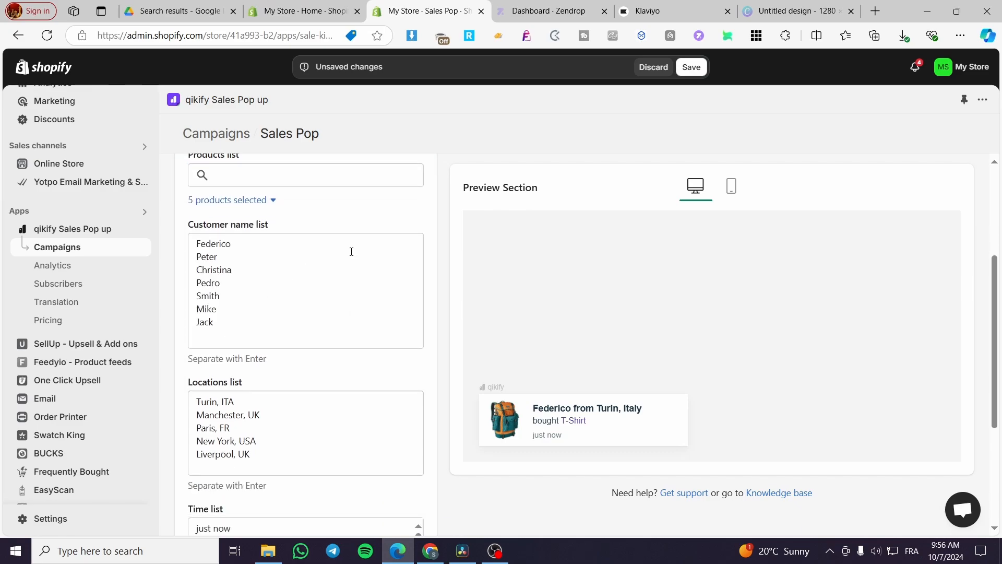
pyautogui.scroll(1, 350, 253)
# Step: Add Gaming Pc (Copy), the 100ml Diffuser Oils and the 1pc Home Decor Incense Burner to the products list, and review the selection
pyautogui.click(333, 238)
pyautogui.scroll(-2, 198, 322)
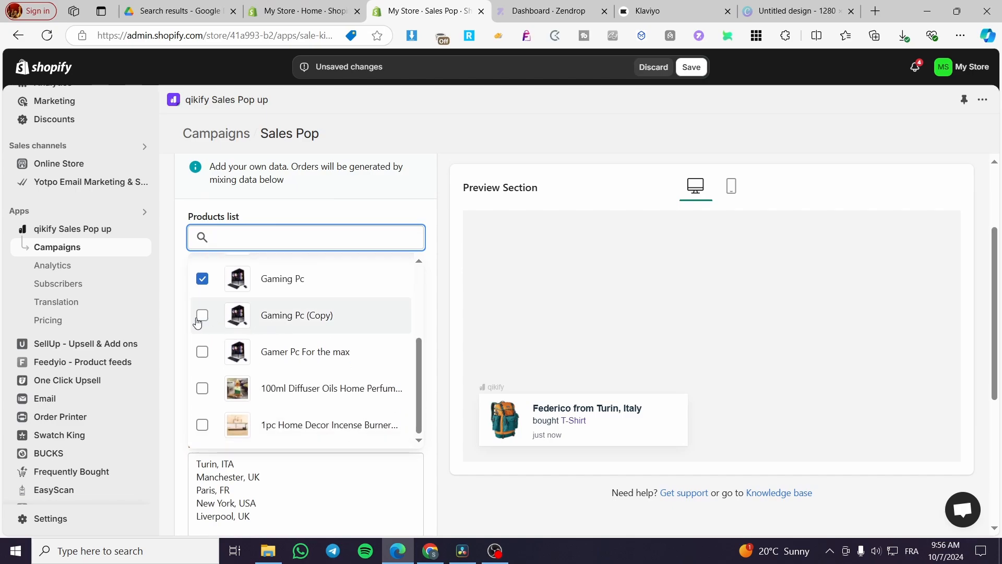
pyautogui.click(199, 318)
pyautogui.click(293, 247)
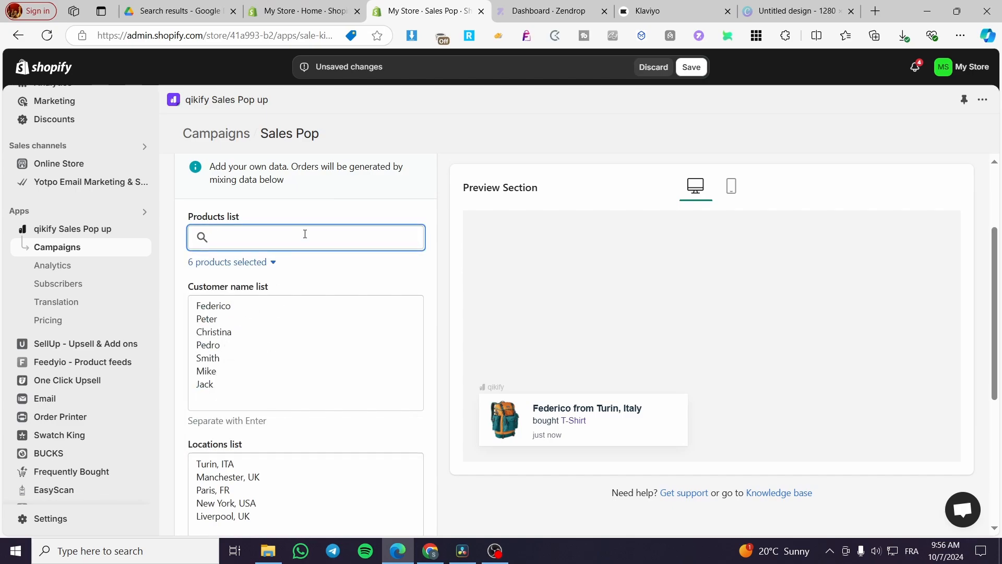
pyautogui.click(238, 265)
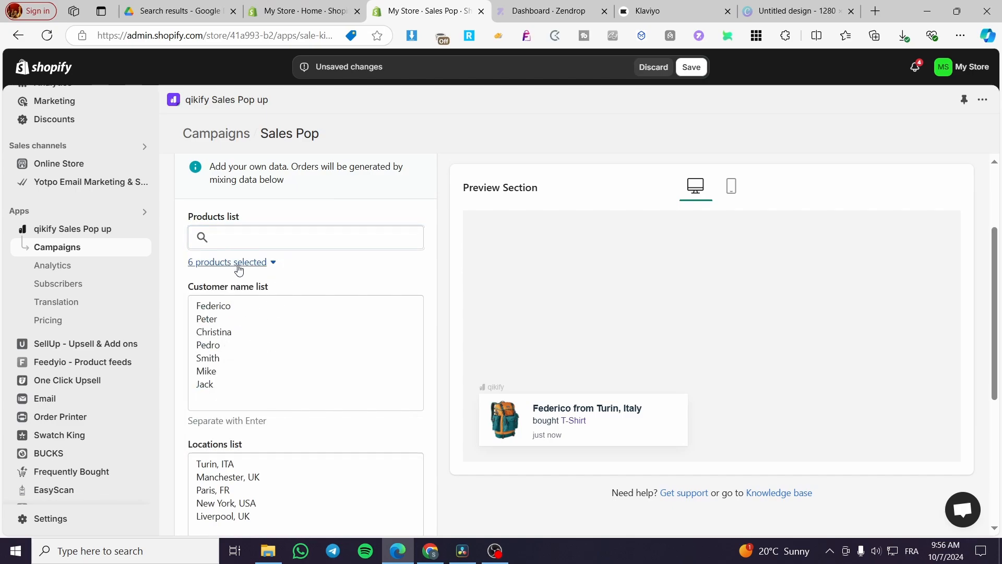
pyautogui.click(244, 265)
pyautogui.click(299, 233)
pyautogui.scroll(-3, 276, 319)
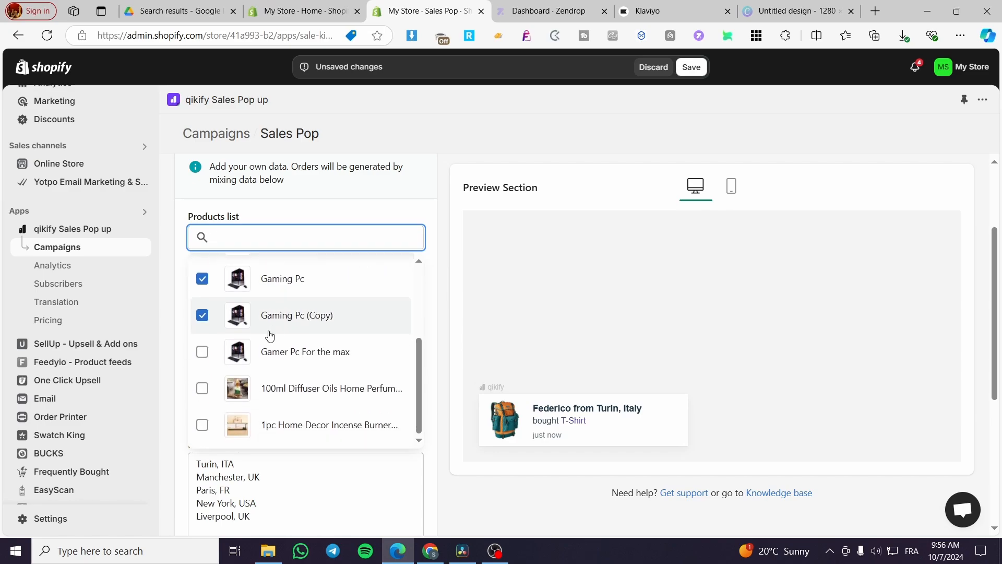
pyautogui.scroll(-1, 209, 324)
pyautogui.click(202, 323)
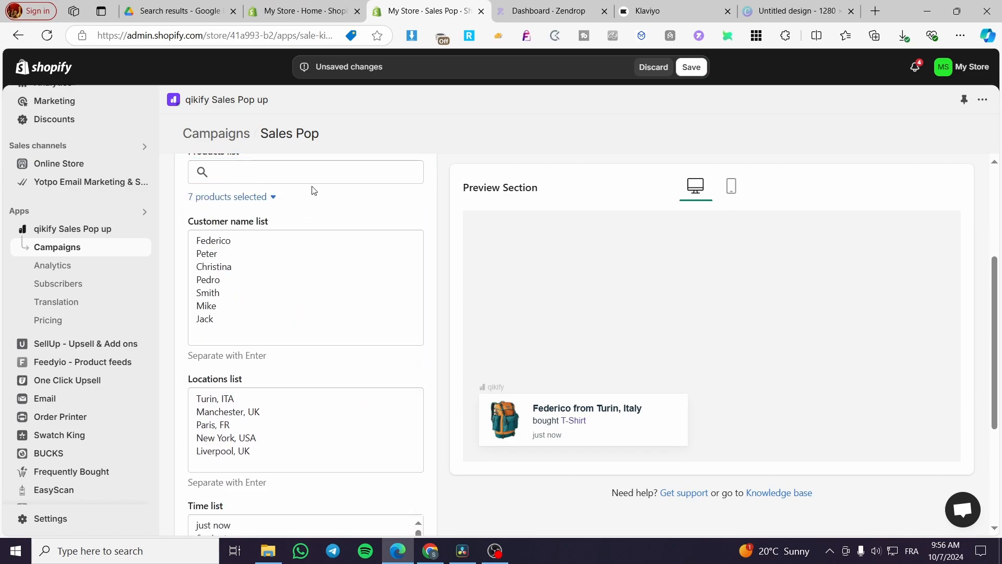
pyautogui.click(312, 182)
pyautogui.scroll(-3, 282, 292)
pyautogui.click(203, 358)
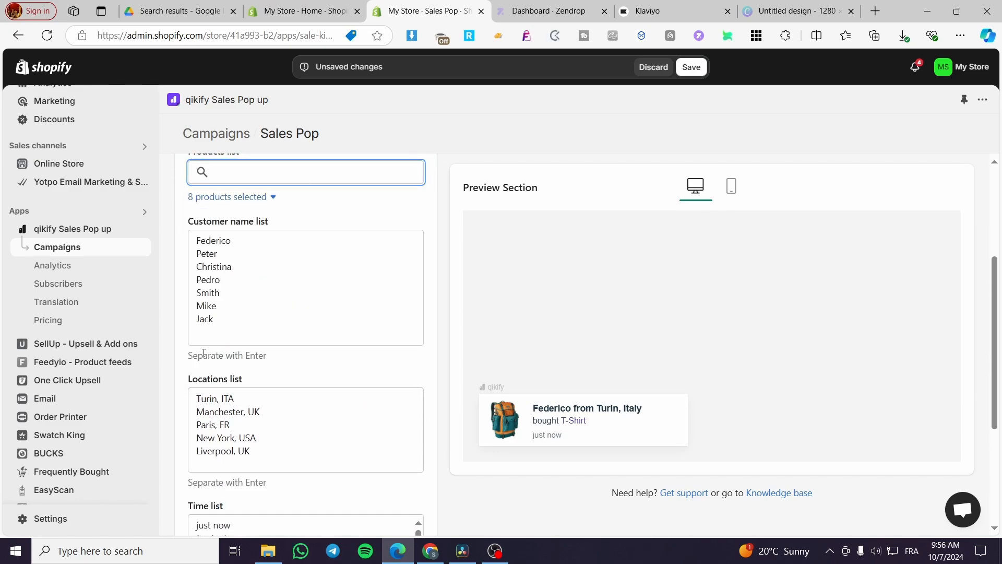
pyautogui.click(267, 205)
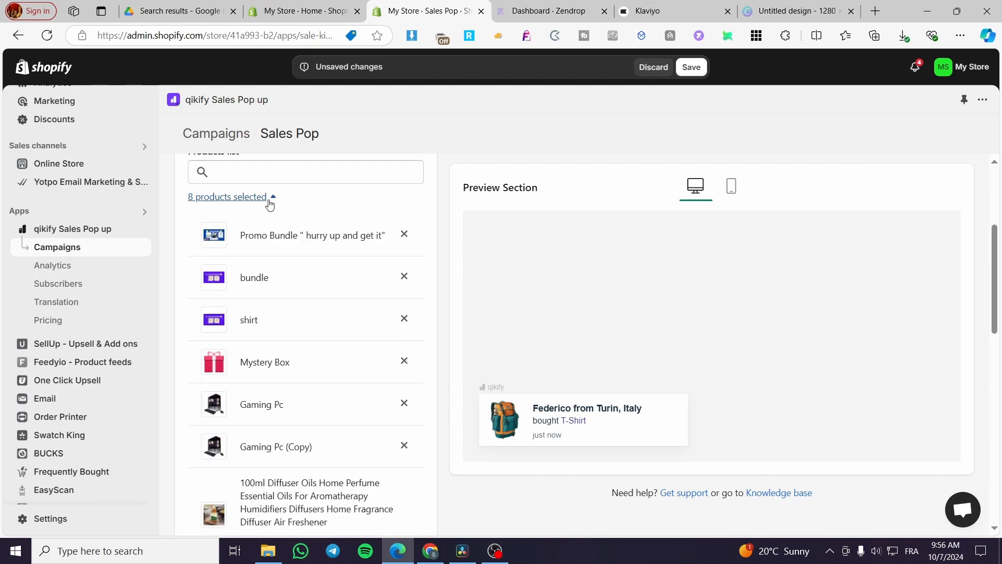
pyautogui.click(269, 203)
# Step: Examine the campaign's locations list, time list entries and product rating option
pyautogui.scroll(-4, 351, 299)
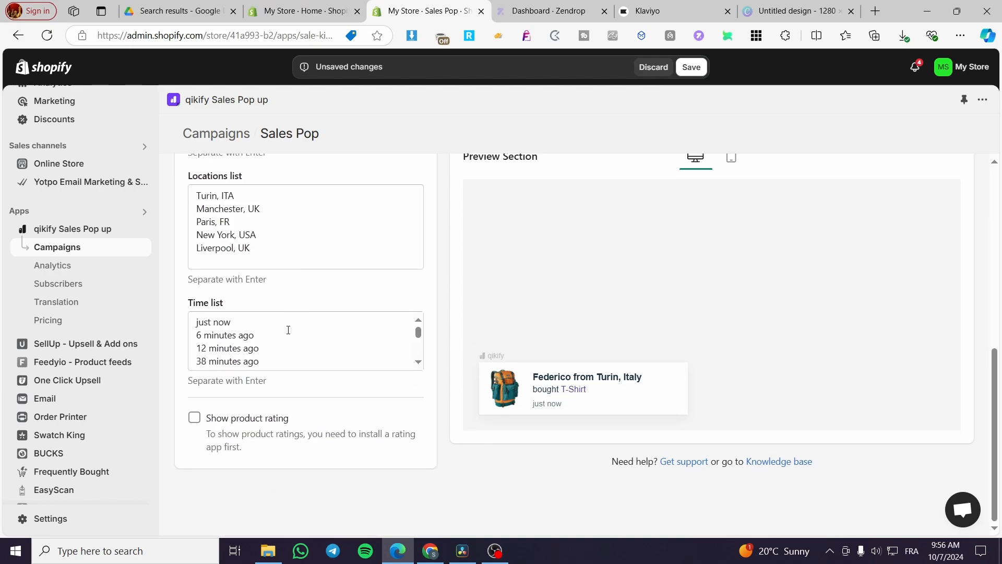
pyautogui.scroll(-1, 284, 327)
pyautogui.scroll(-2, 279, 322)
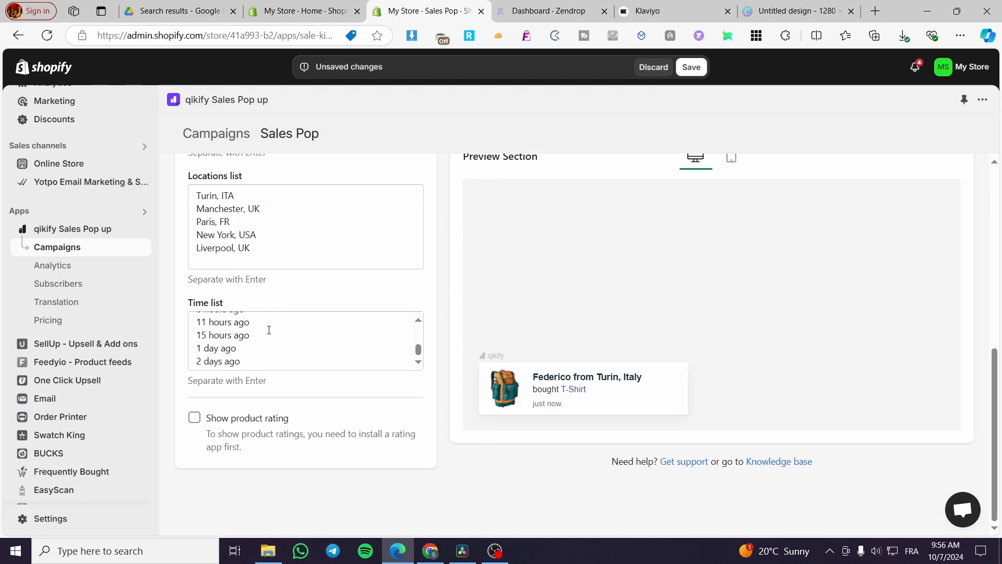
pyautogui.scroll(5, 268, 330)
pyautogui.scroll(-1, 207, 433)
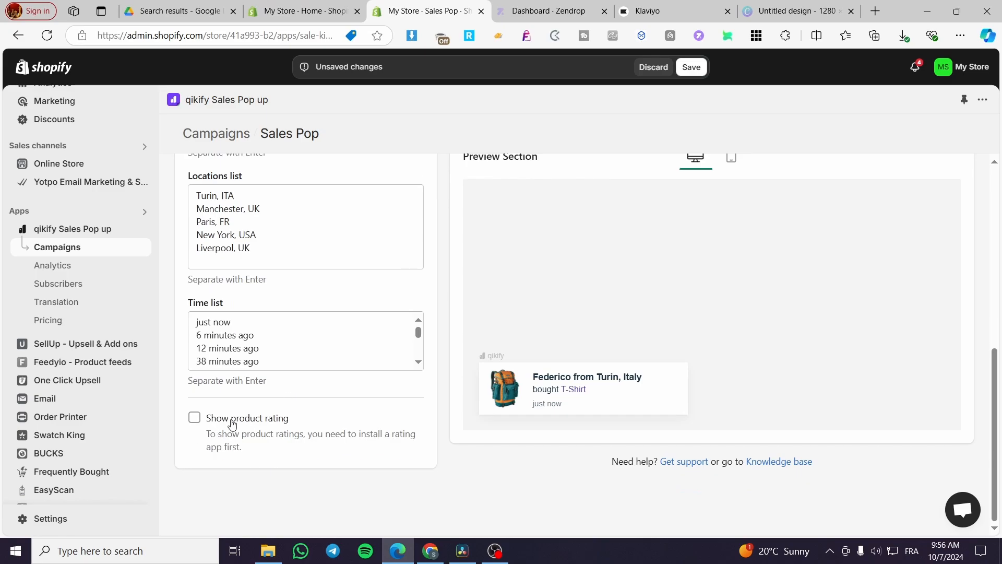
pyautogui.scroll(2, 269, 385)
pyautogui.scroll(-2, 279, 388)
pyautogui.scroll(6, 308, 395)
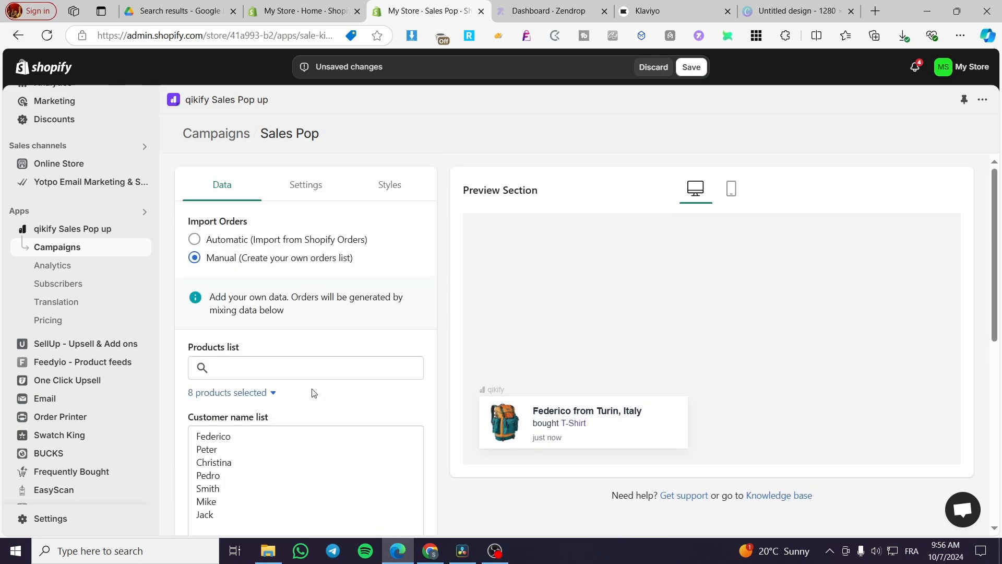
# Step: Set the number of popups per page to 15 in the campaign's settings
pyautogui.click(305, 205)
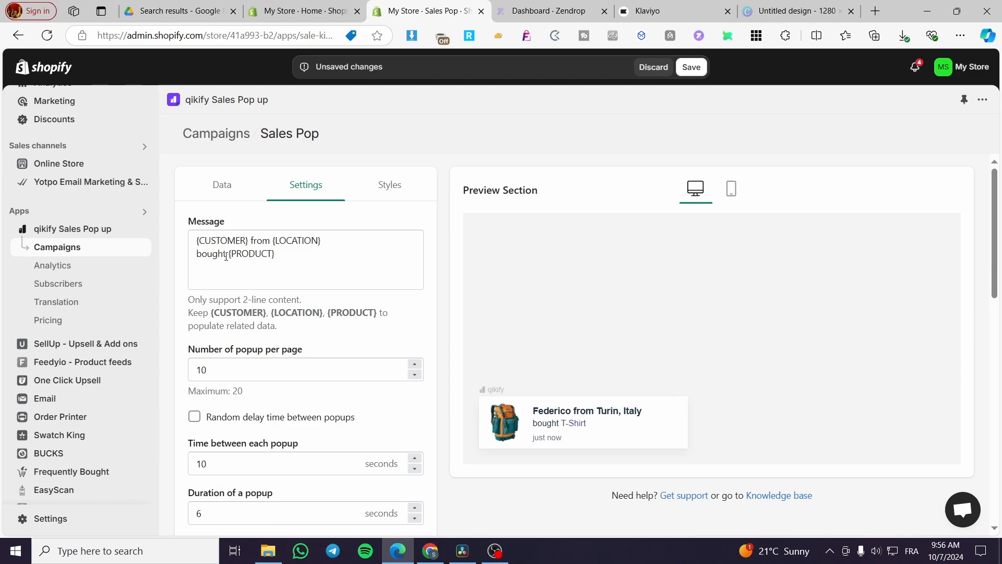
pyautogui.click(197, 257)
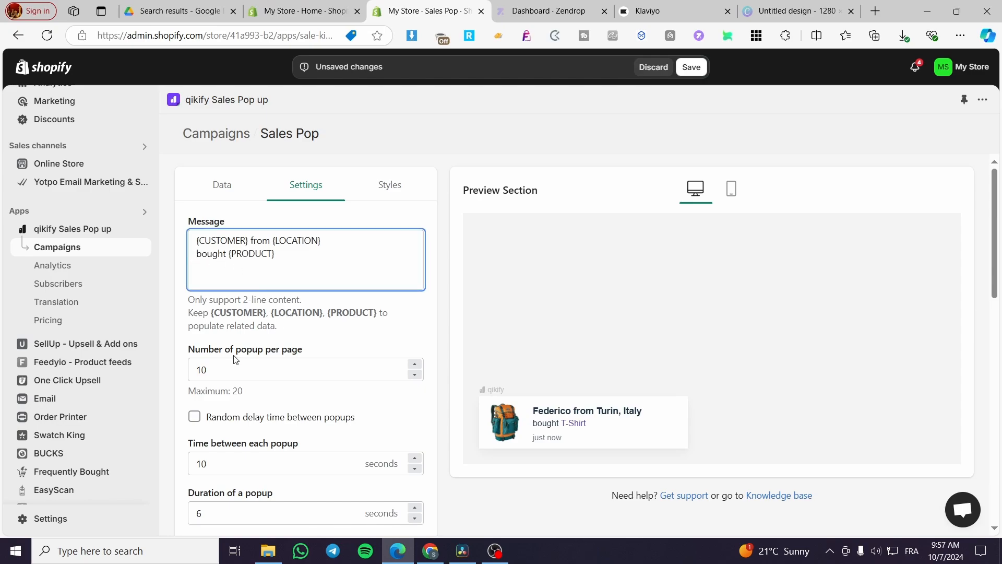
pyautogui.scroll(-2, 235, 360)
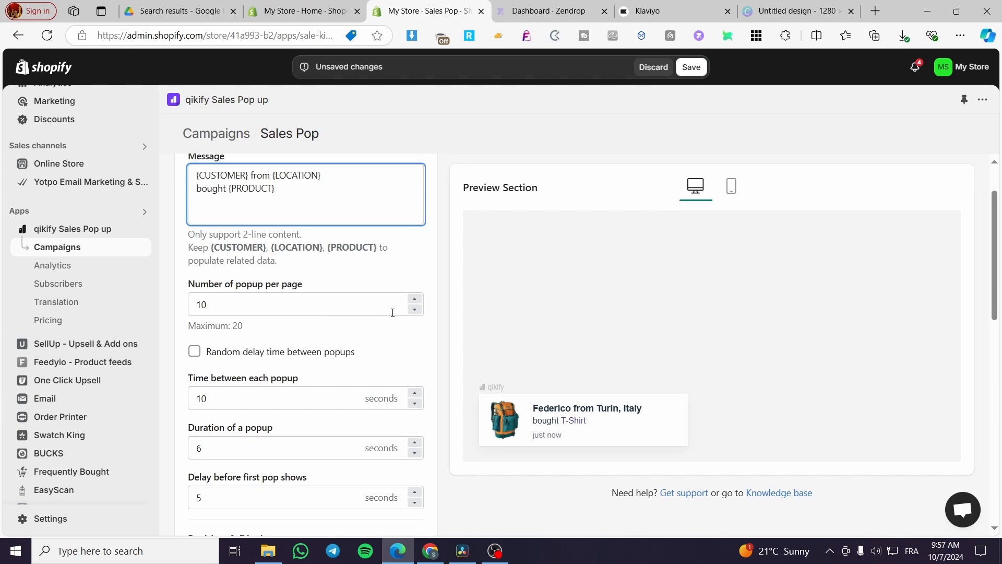
pyautogui.click(414, 309)
pyautogui.click(416, 301)
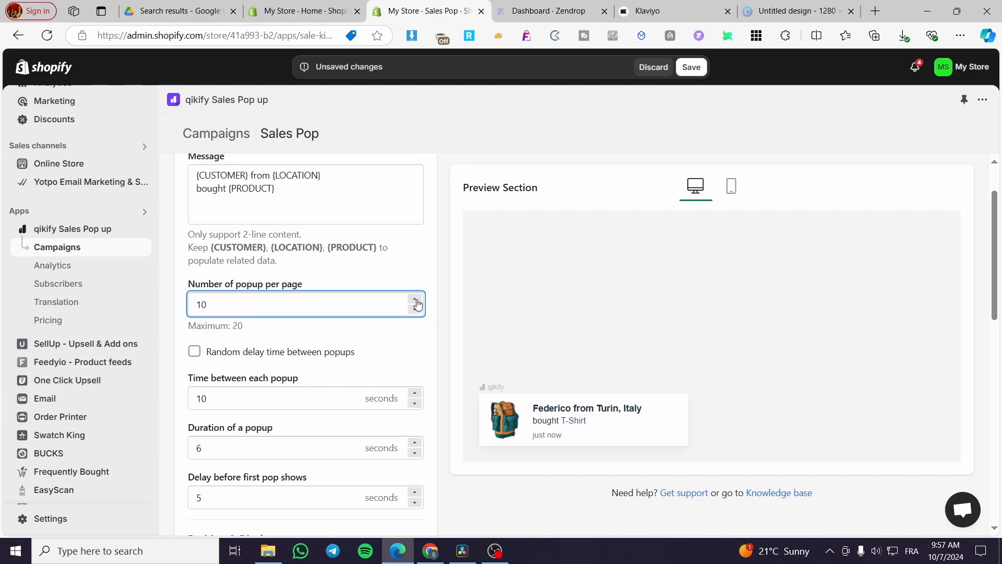
pyautogui.click(415, 300)
pyautogui.click(416, 300)
pyautogui.click(416, 300)
pyautogui.click(416, 301)
# Step: Try the random delay time between popups and switch it back off
pyautogui.click(225, 360)
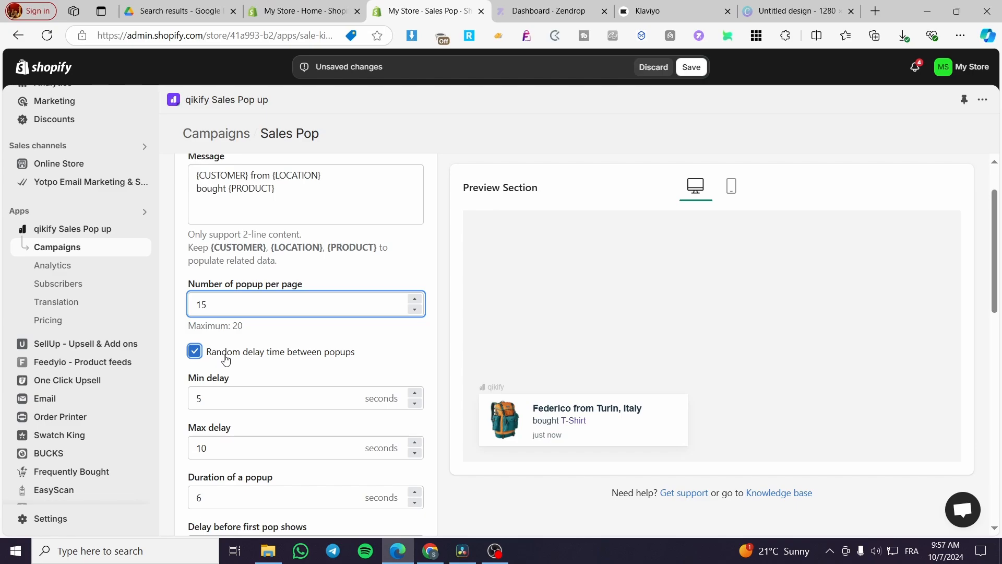
pyautogui.click(268, 353)
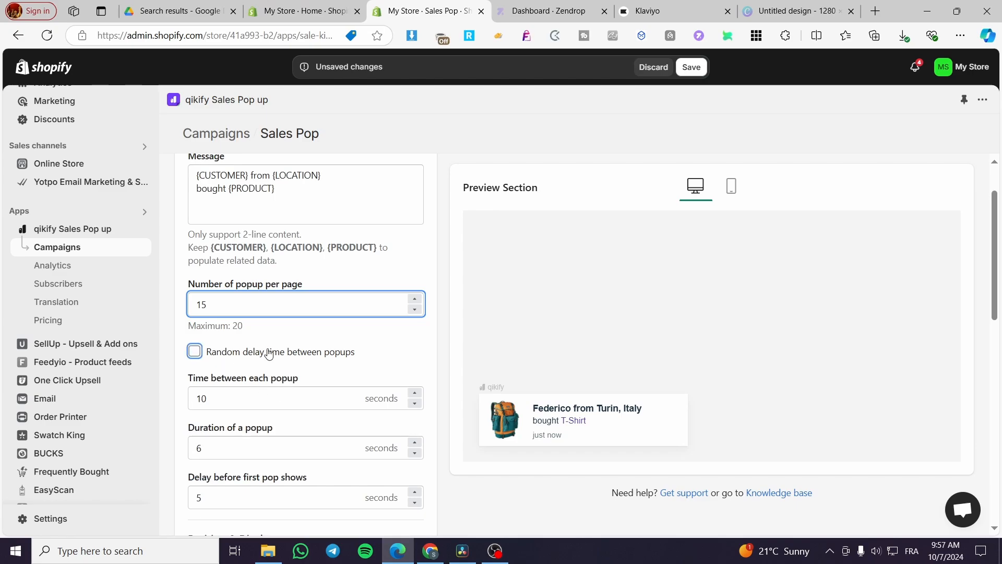
pyautogui.click(269, 354)
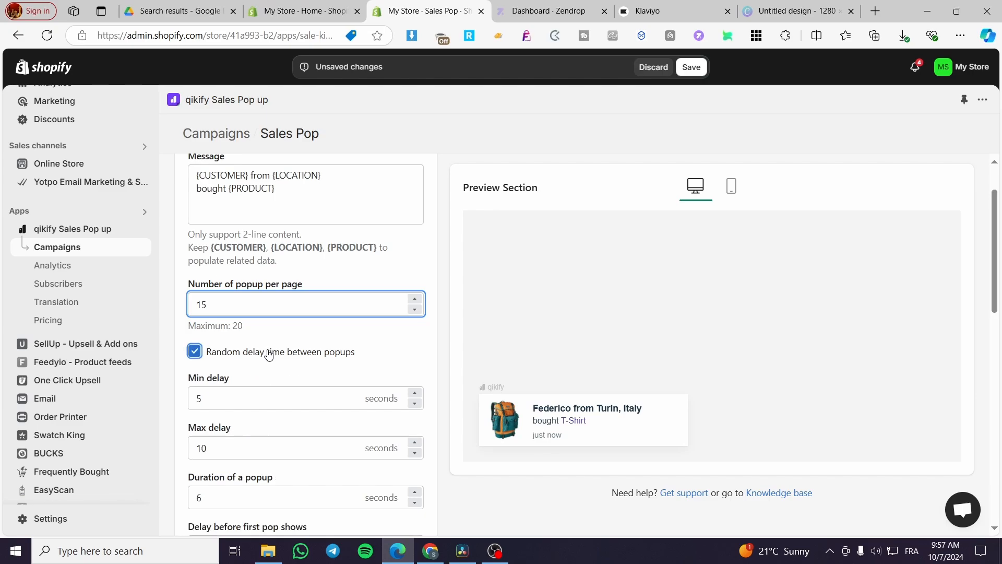
pyautogui.click(268, 353)
# Step: Try the Bottom right, Top left and Top right popup positions, and return the position to Bottom left
pyautogui.scroll(-5, 275, 357)
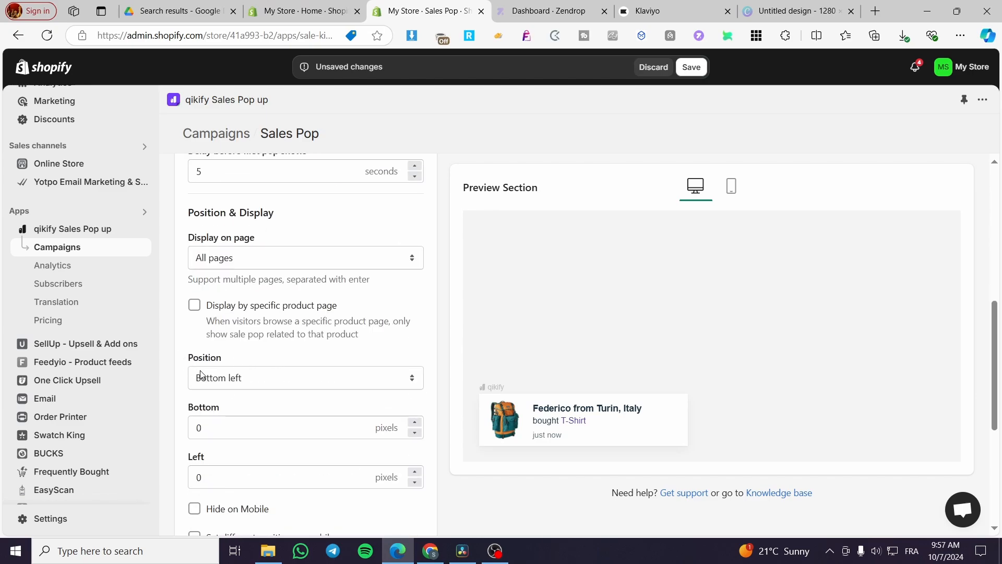
pyautogui.click(256, 379)
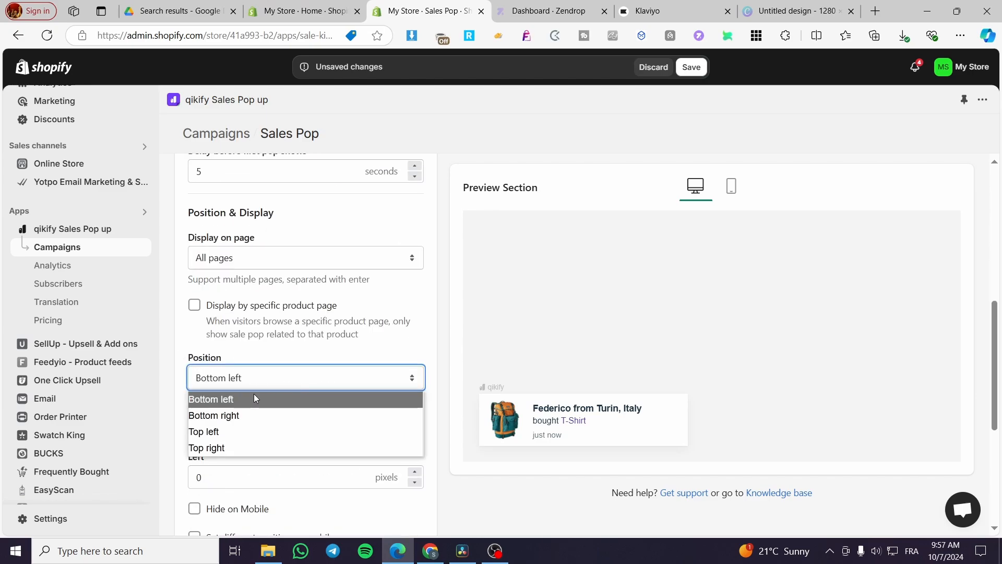
pyautogui.click(243, 414)
pyautogui.click(272, 381)
pyautogui.click(266, 398)
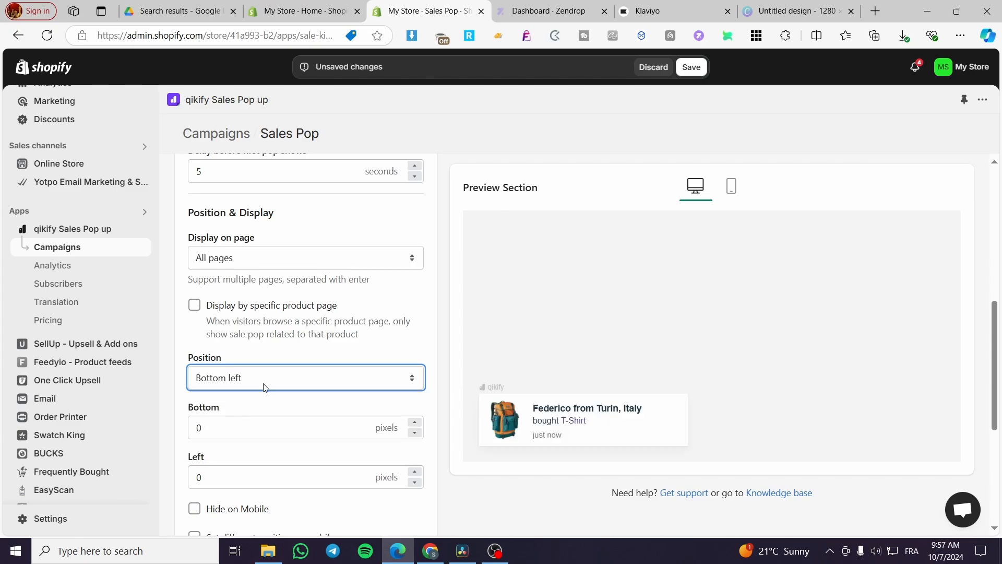
pyautogui.click(264, 380)
pyautogui.click(234, 431)
pyautogui.click(250, 383)
pyautogui.click(237, 447)
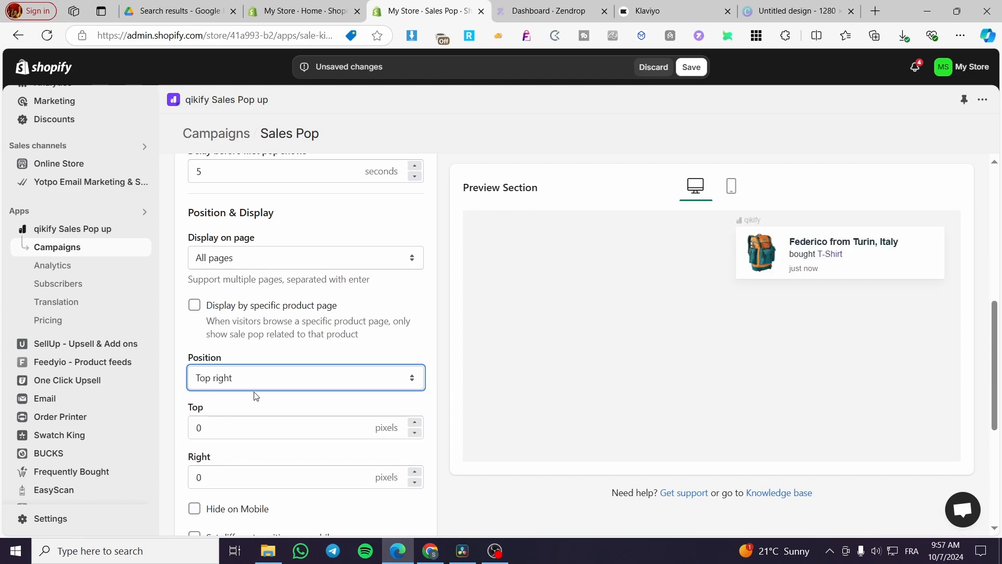
pyautogui.click(262, 386)
pyautogui.click(259, 399)
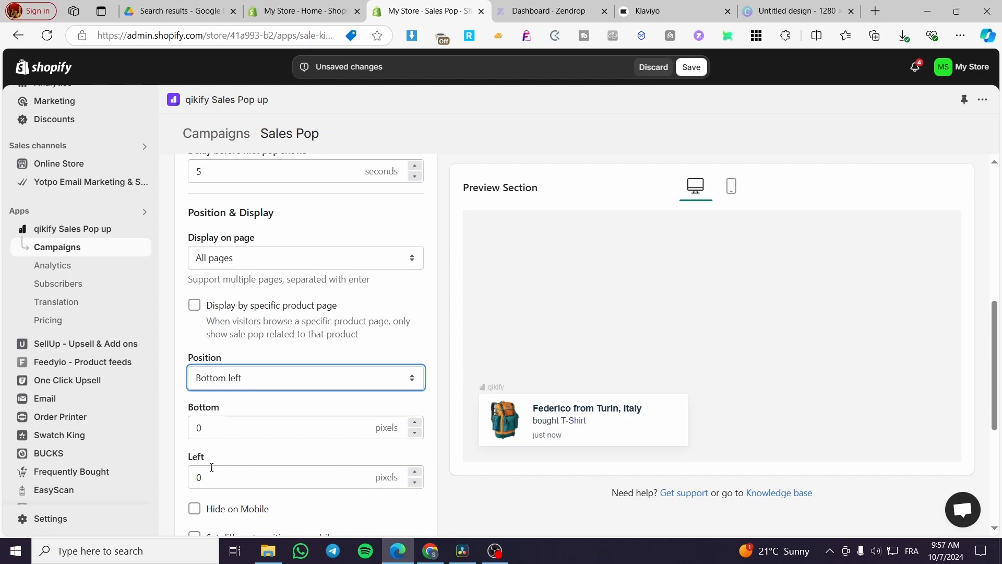
pyautogui.scroll(-1, 249, 434)
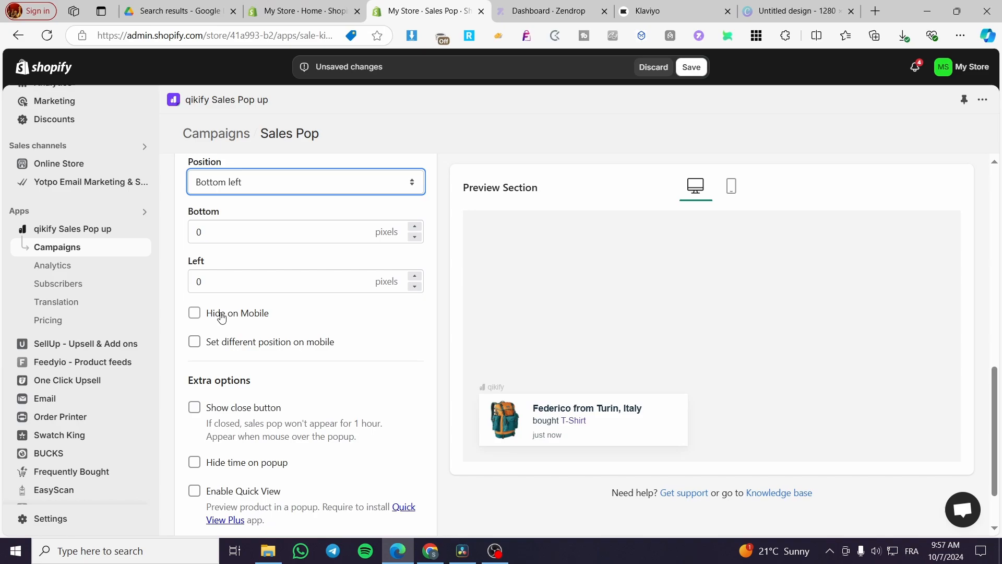
# Step: Switch the separate mobile position option on and back off, and enable the popup's close button in the extra options
pyautogui.click(286, 348)
pyautogui.click(286, 349)
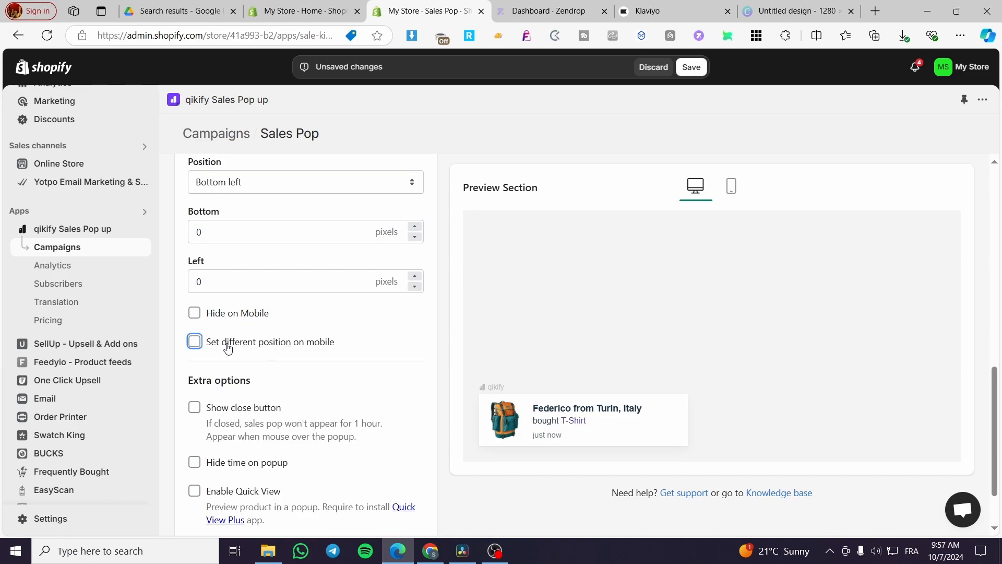
pyautogui.scroll(-2, 232, 347)
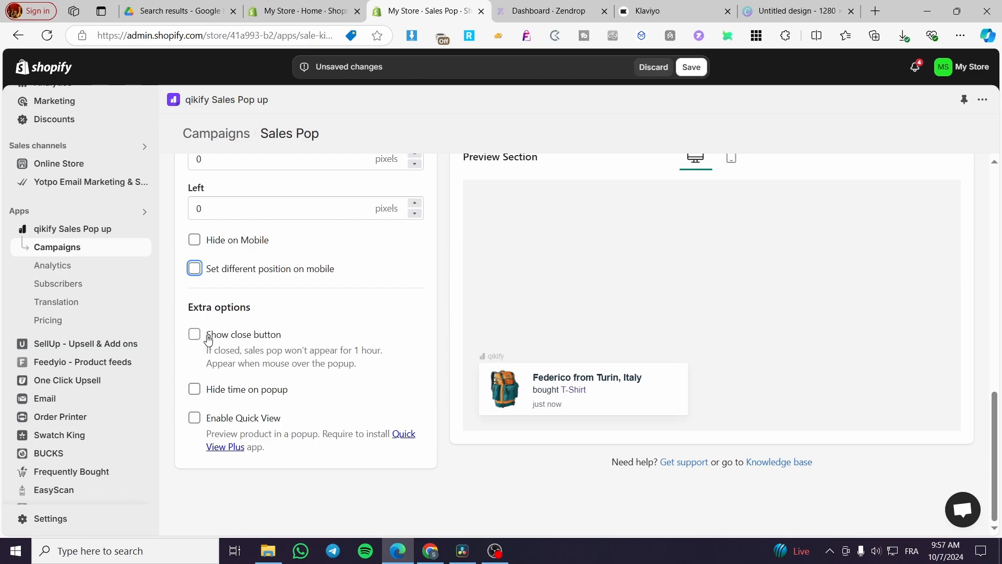
pyautogui.click(208, 338)
pyautogui.moveTo(673, 376)
pyautogui.scroll(15, 285, 426)
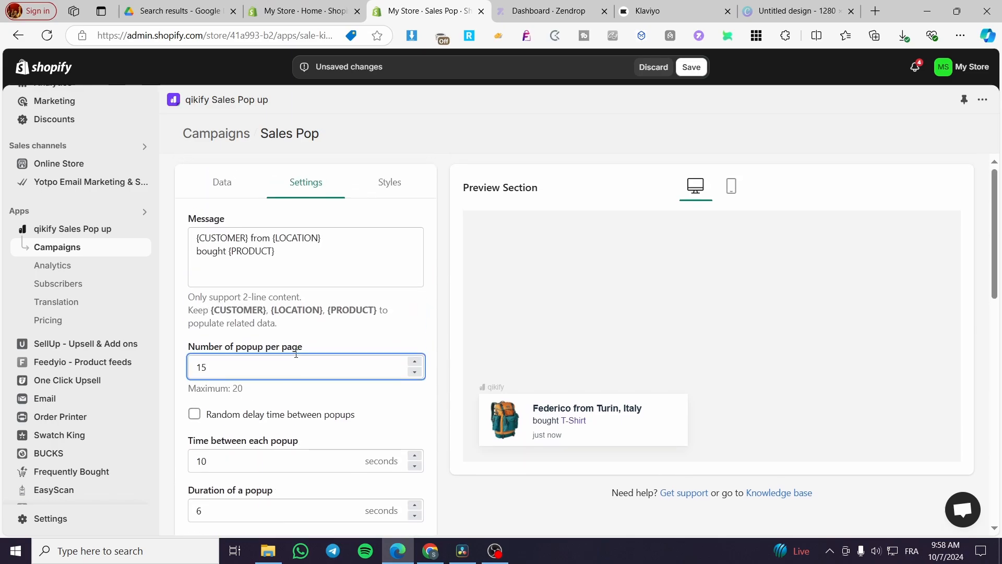
# Step: Try style Templates 2 through 6 and Template 8 on the popup, and apply Template 7
pyautogui.click(391, 186)
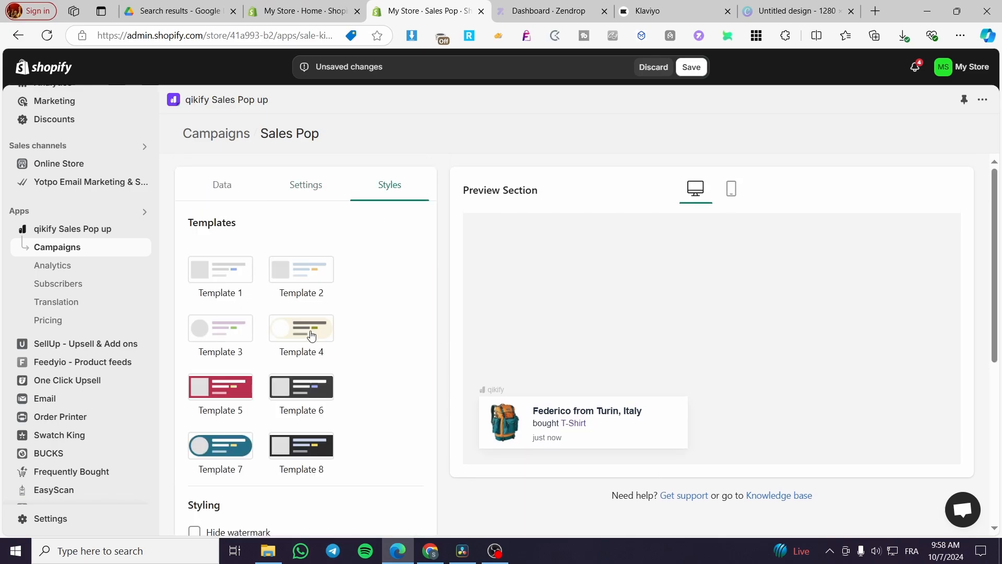
pyautogui.click(287, 274)
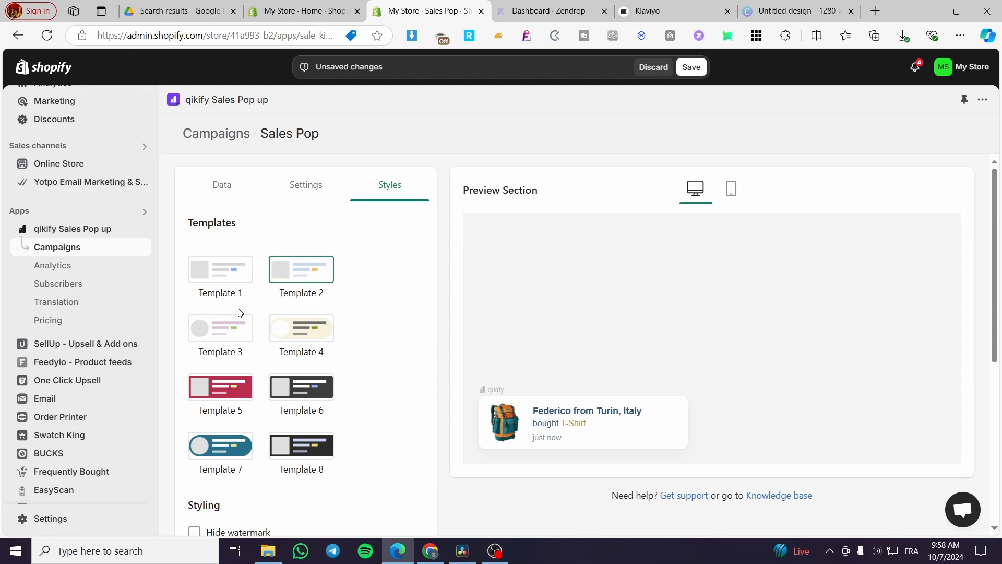
pyautogui.click(220, 329)
pyautogui.click(279, 334)
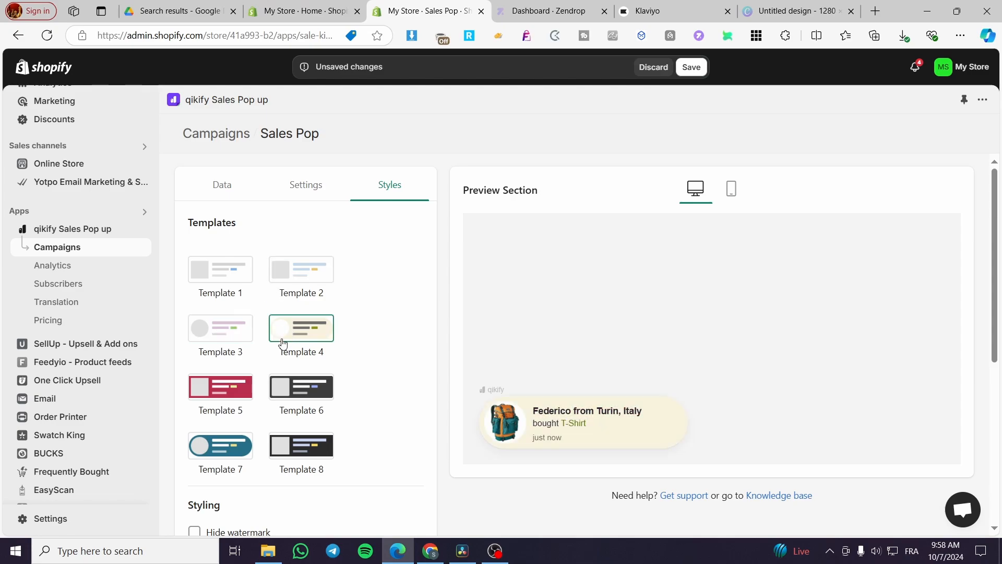
pyautogui.click(215, 398)
pyautogui.click(298, 396)
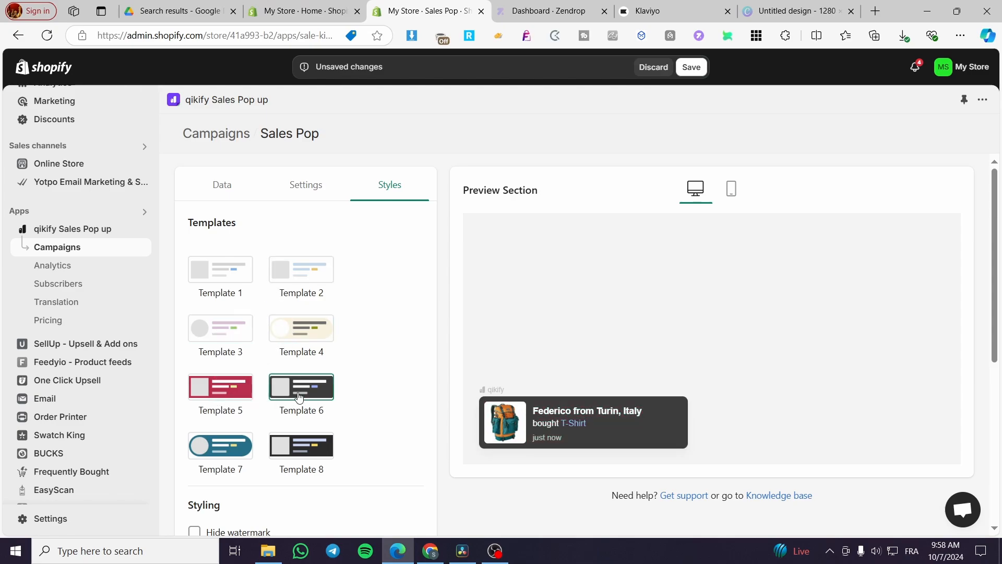
pyautogui.scroll(-2, 293, 398)
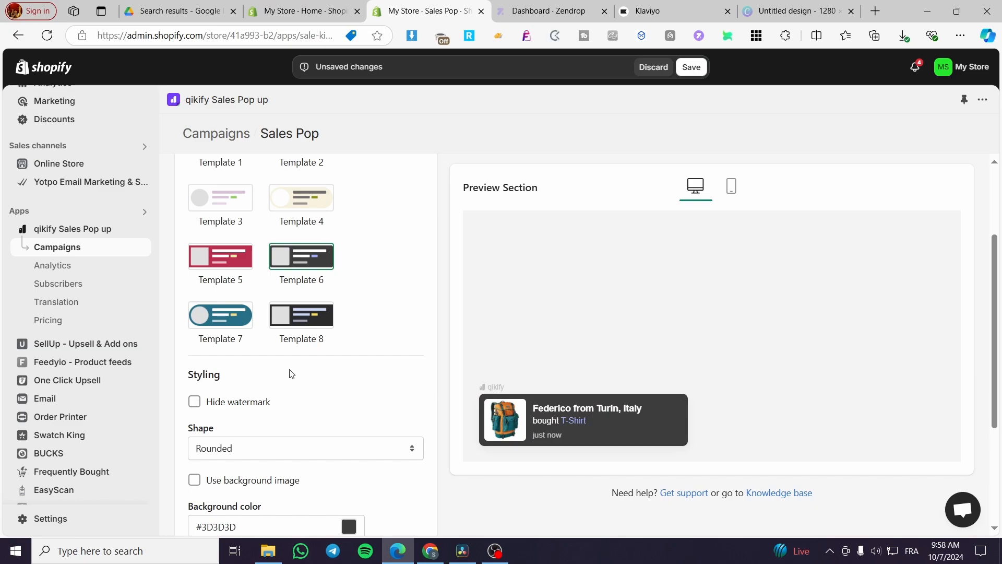
pyautogui.scroll(2, 339, 375)
pyautogui.click(309, 441)
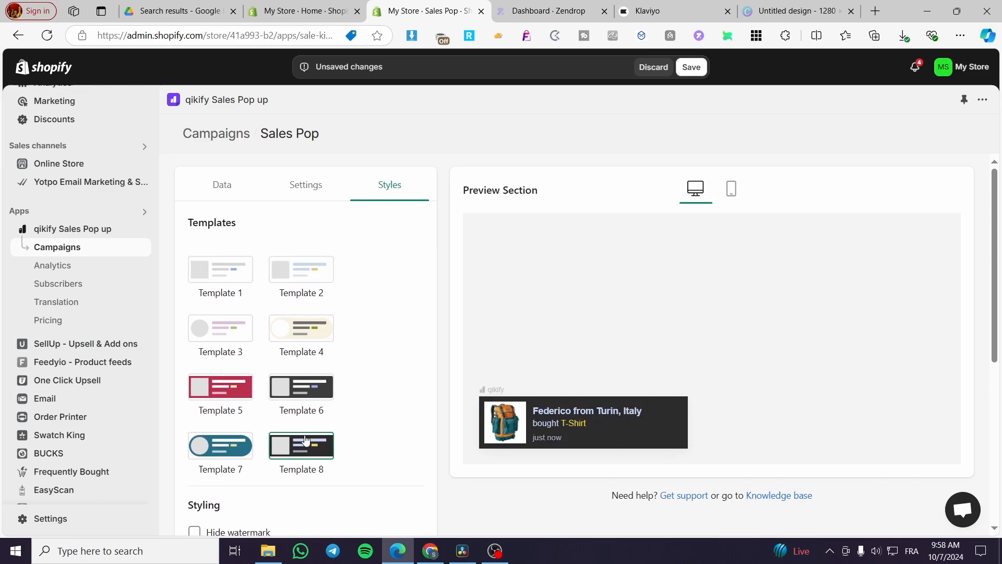
pyautogui.click(216, 443)
pyautogui.click(298, 399)
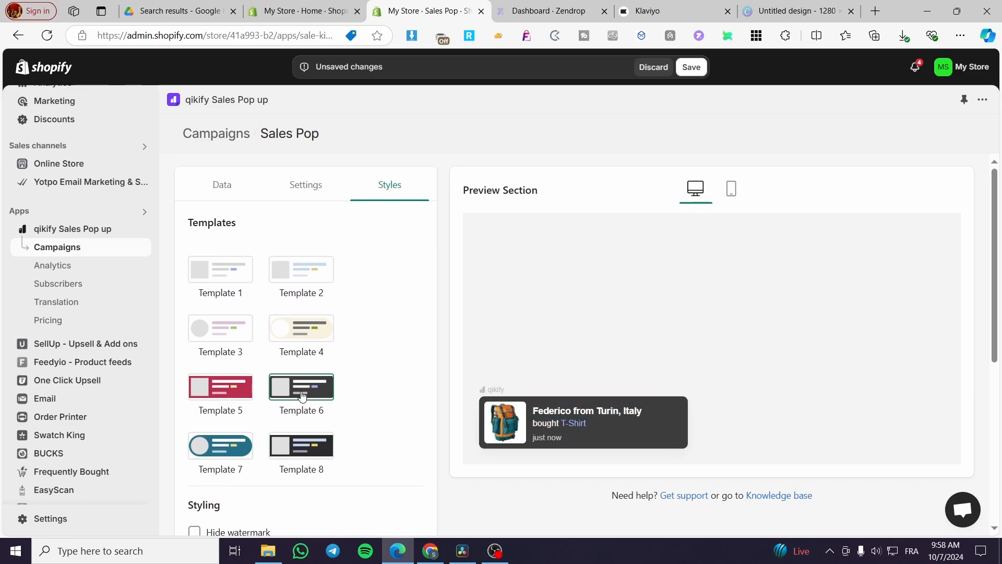
pyautogui.click(230, 436)
# Step: Hide the watermark on the popup in the campaign's styling
pyautogui.scroll(-2, 228, 434)
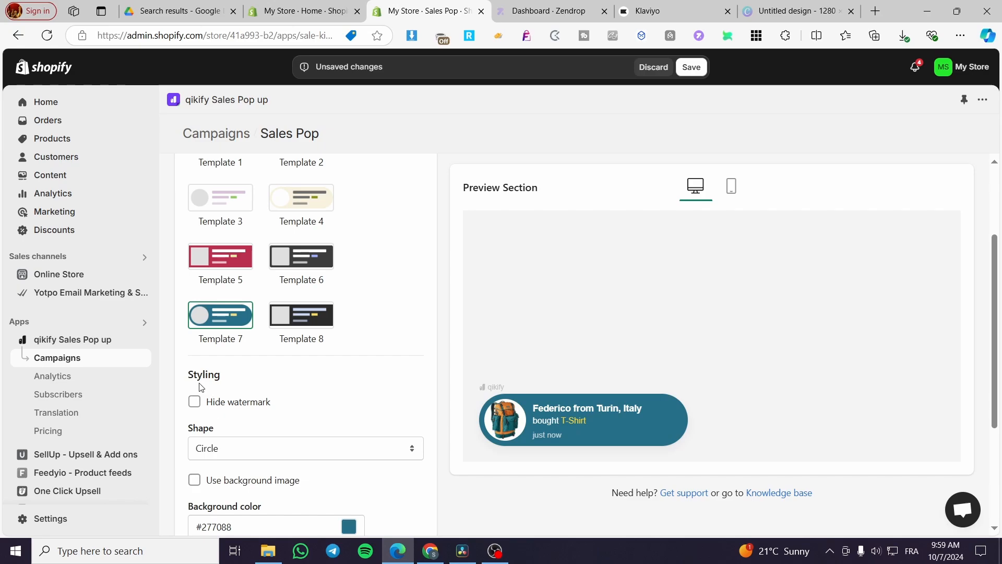
pyautogui.scroll(-1, 220, 370)
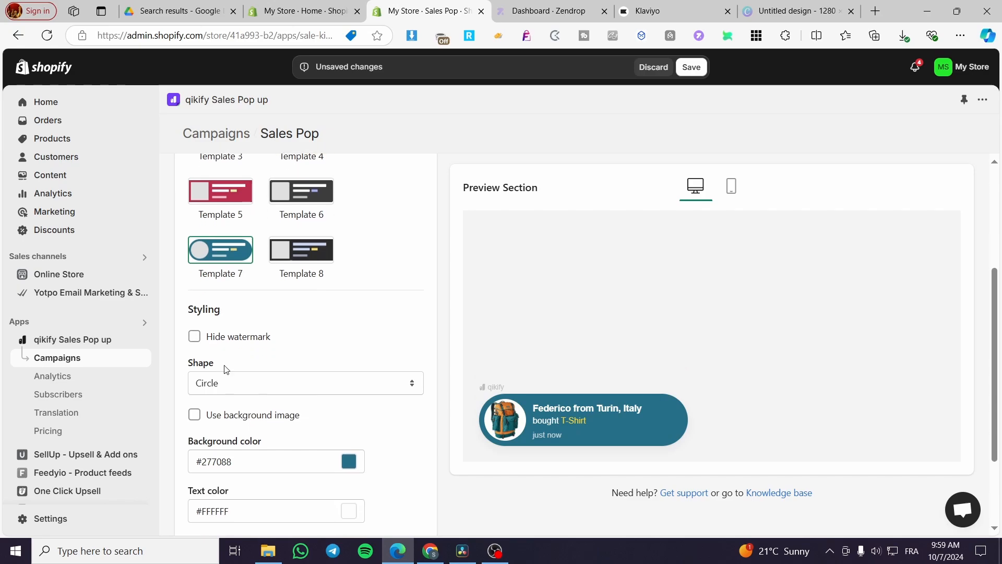
pyautogui.click(241, 337)
pyautogui.click(756, 232)
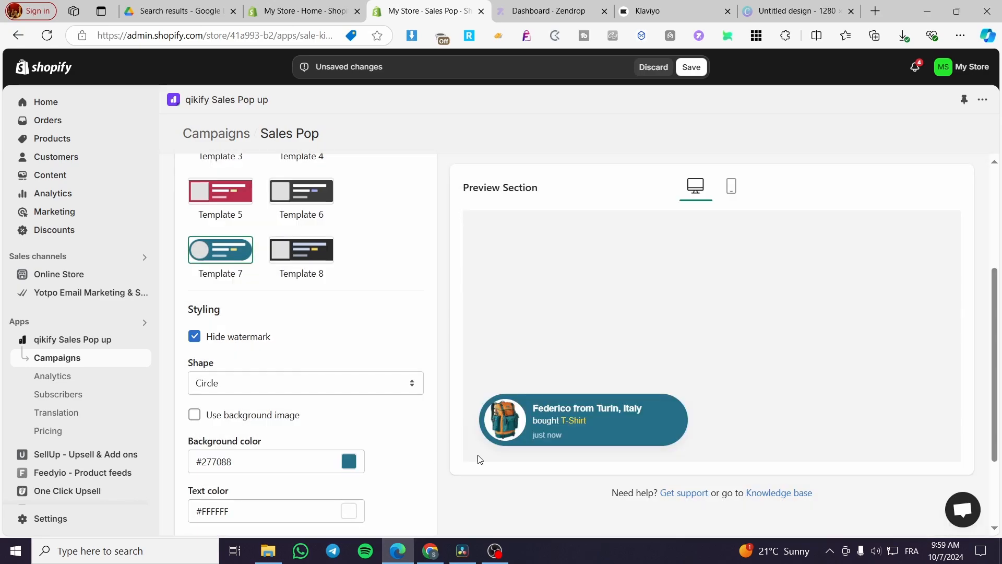
# Step: Try the Square and Rounded popup shapes, and return the shape to Circle
pyautogui.scroll(-1, 209, 379)
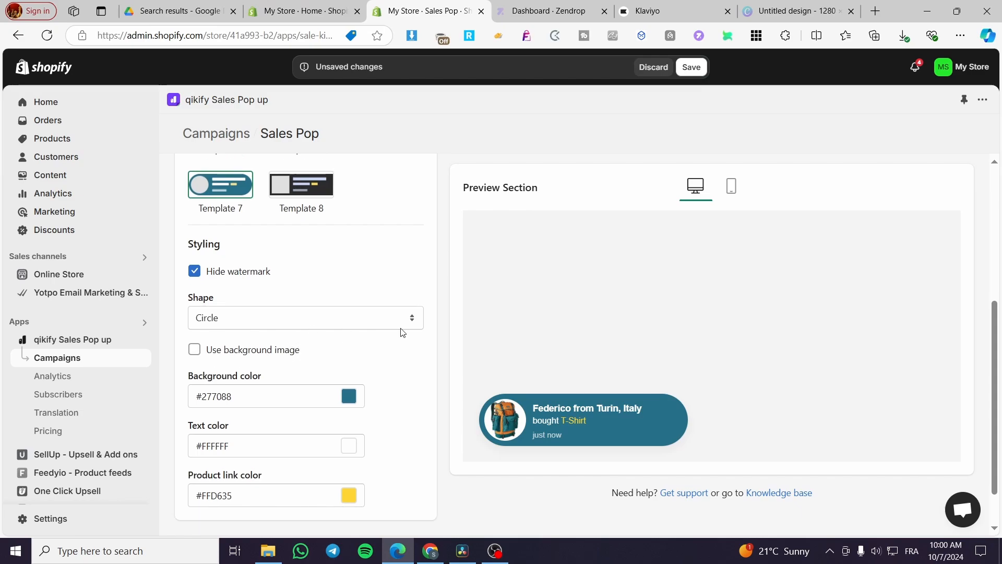
pyautogui.click(288, 322)
pyautogui.click(256, 334)
pyautogui.click(286, 315)
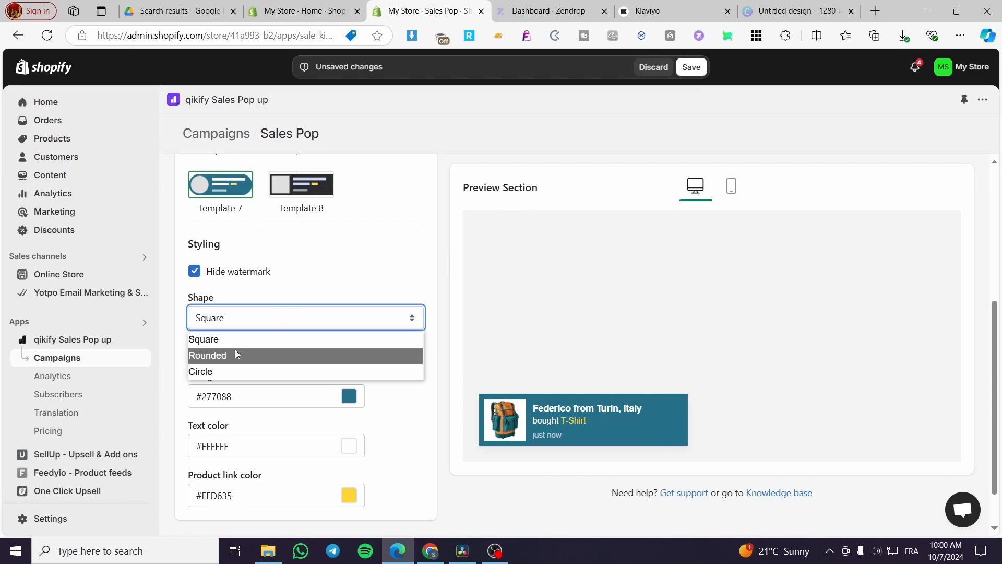
pyautogui.click(235, 354)
pyautogui.click(275, 319)
pyautogui.click(253, 371)
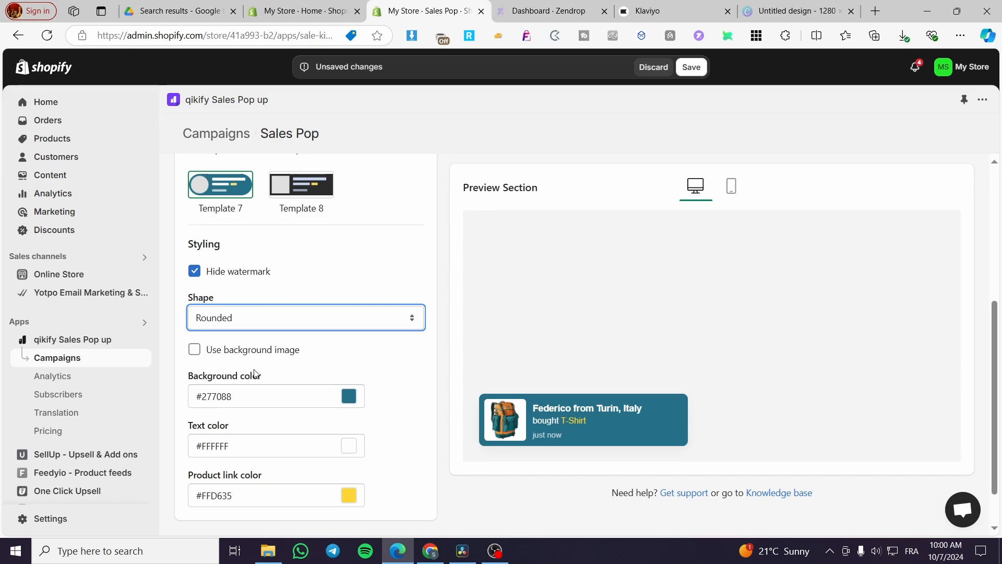
pyautogui.click(290, 320)
pyautogui.click(328, 312)
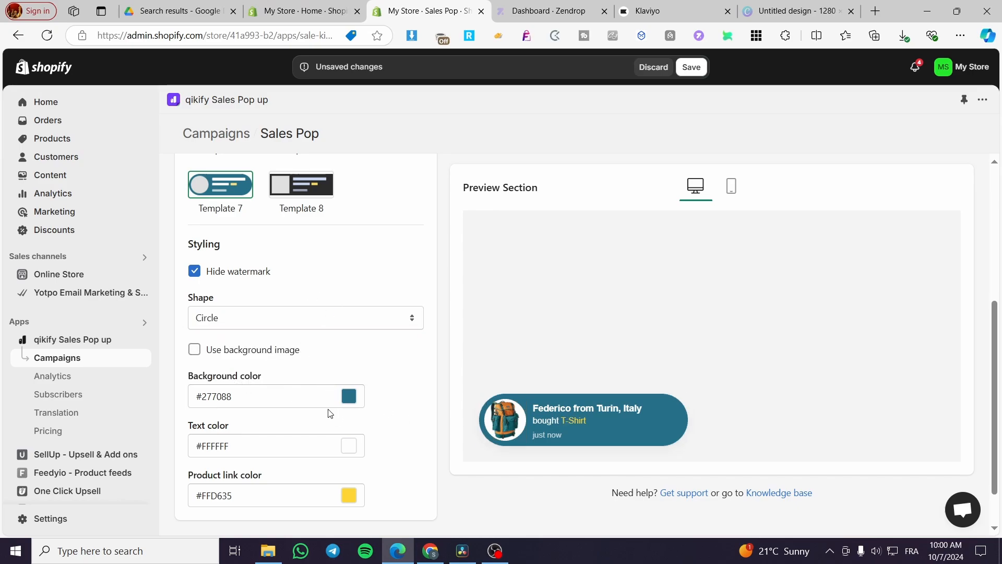
# Step: Preview the styled popup in the mobile and desktop views, and save the campaign
pyautogui.scroll(-1, 247, 417)
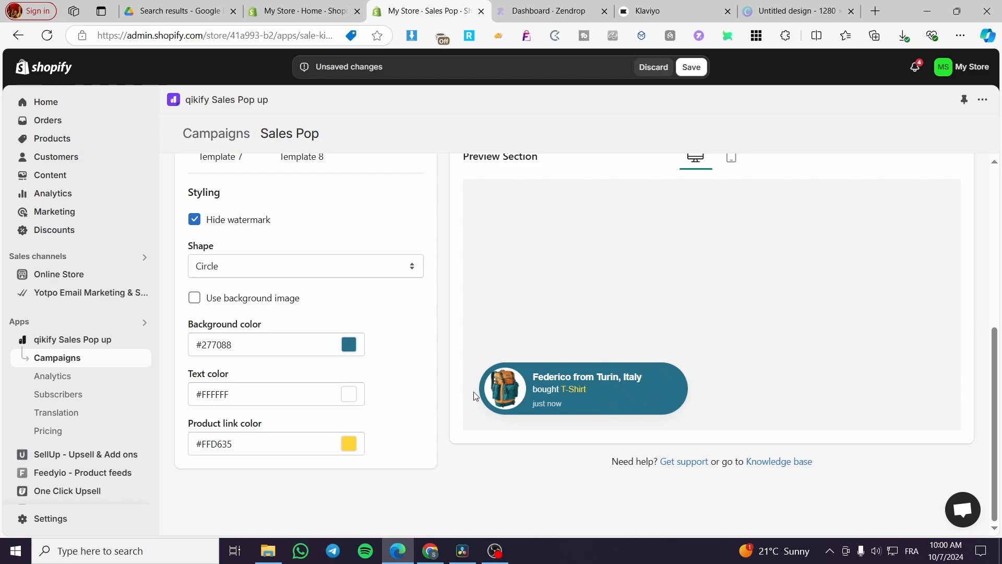
pyautogui.scroll(1, 743, 375)
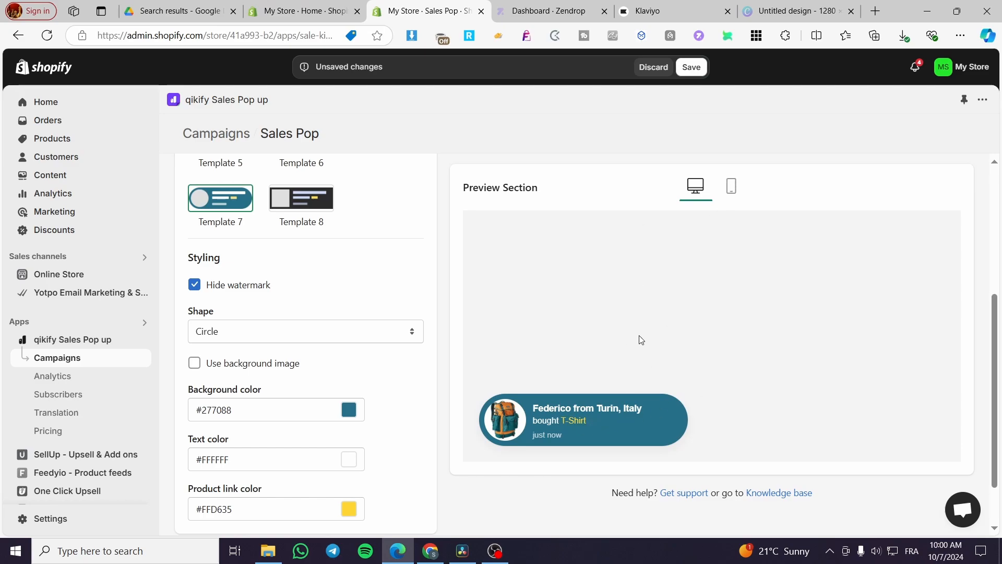
pyautogui.click(730, 186)
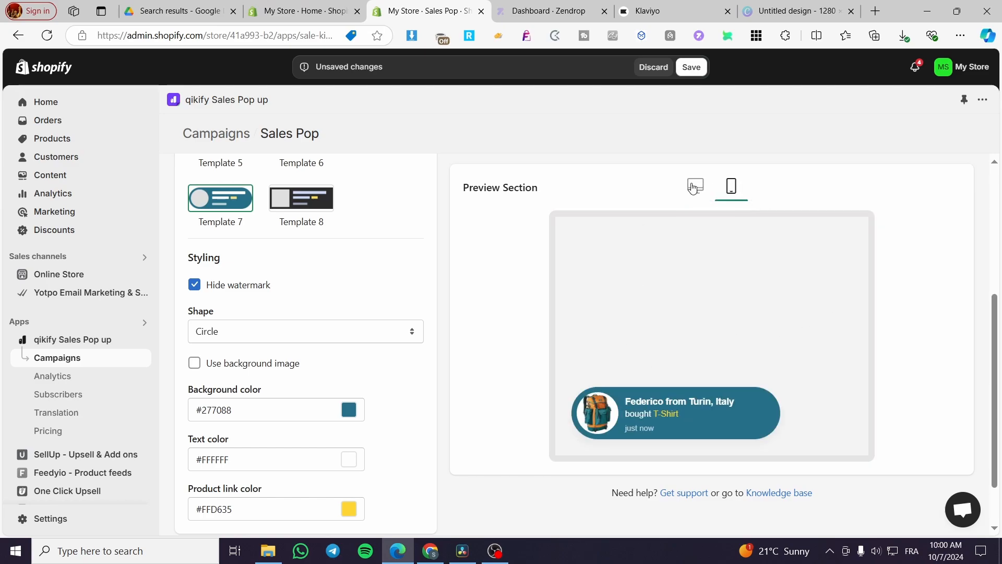
pyautogui.click(691, 188)
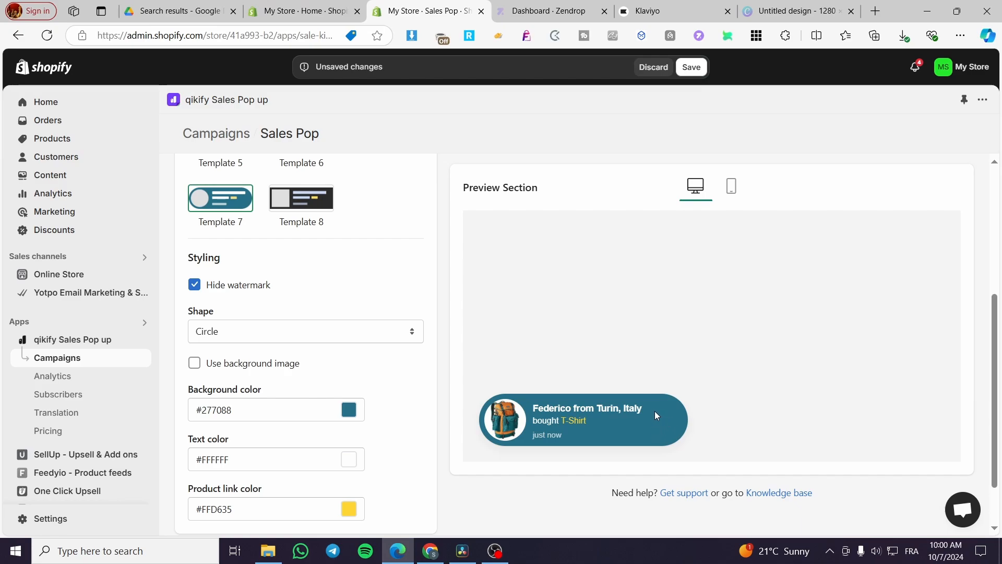
pyautogui.scroll(5, 314, 413)
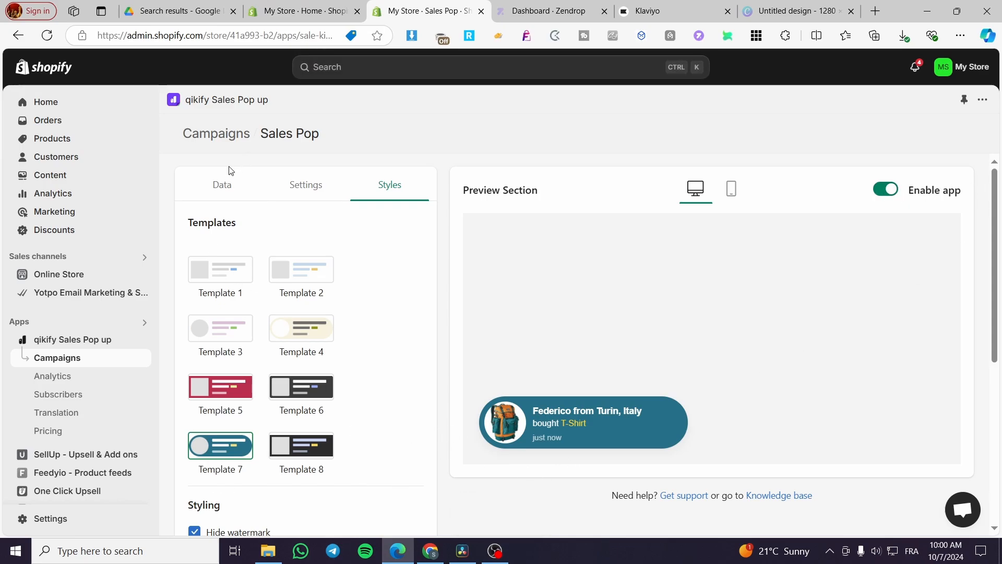
# Step: Examine the campaign list, news, app recommendations and support options on the qikify Sales Pop up dashboard
pyautogui.click(93, 340)
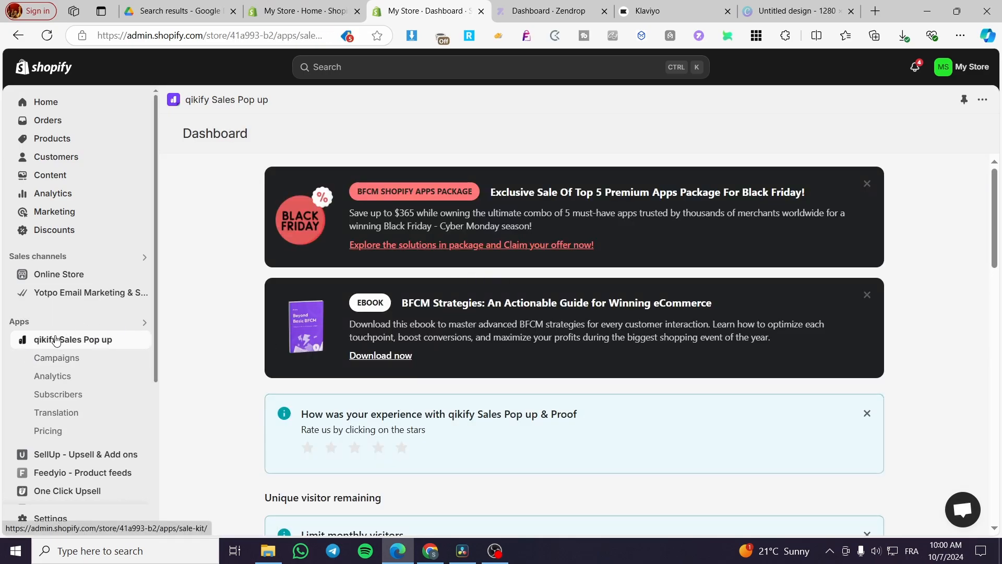
pyautogui.scroll(-8, 360, 365)
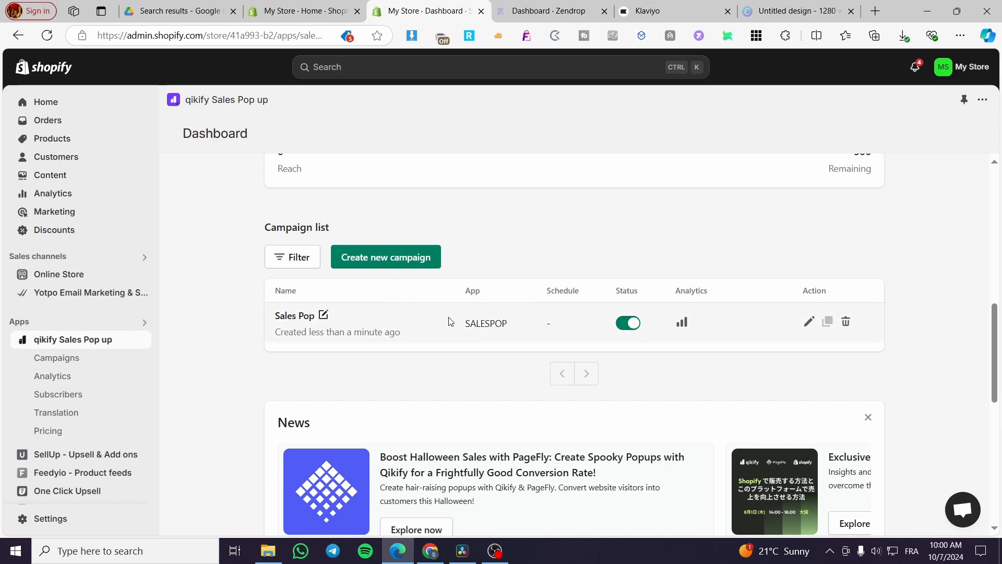
pyautogui.scroll(-3, 415, 360)
pyautogui.scroll(3, 415, 360)
pyautogui.scroll(-5, 502, 312)
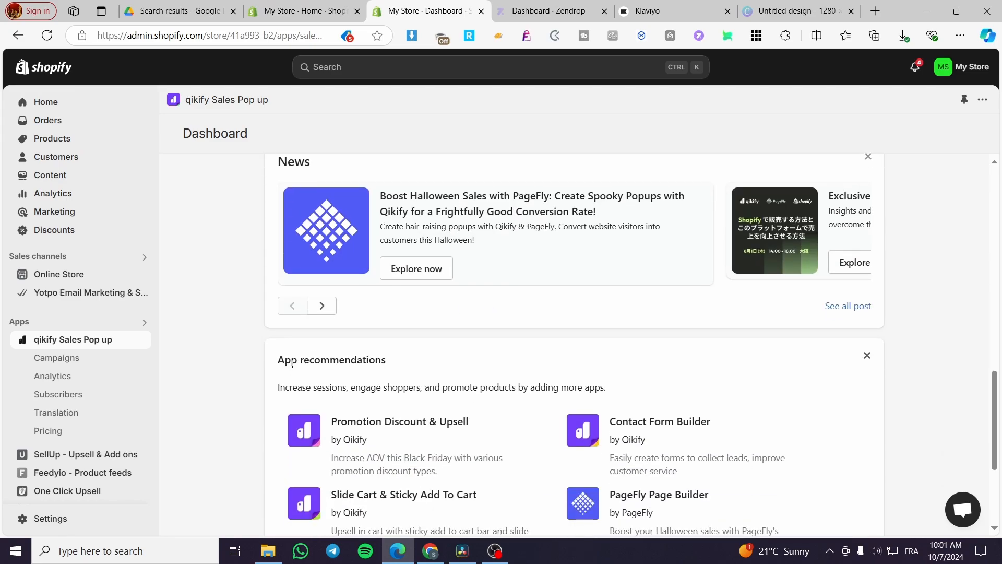
pyautogui.scroll(-3, 293, 363)
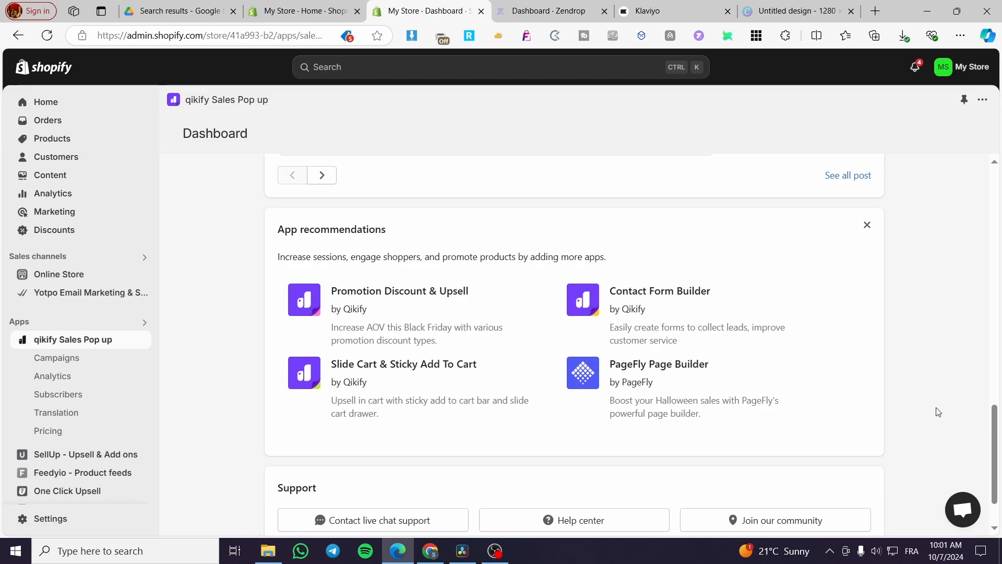
pyautogui.scroll(3, 884, 409)
pyautogui.scroll(-3, 828, 400)
pyautogui.scroll(-2, 890, 342)
pyautogui.scroll(5, 895, 339)
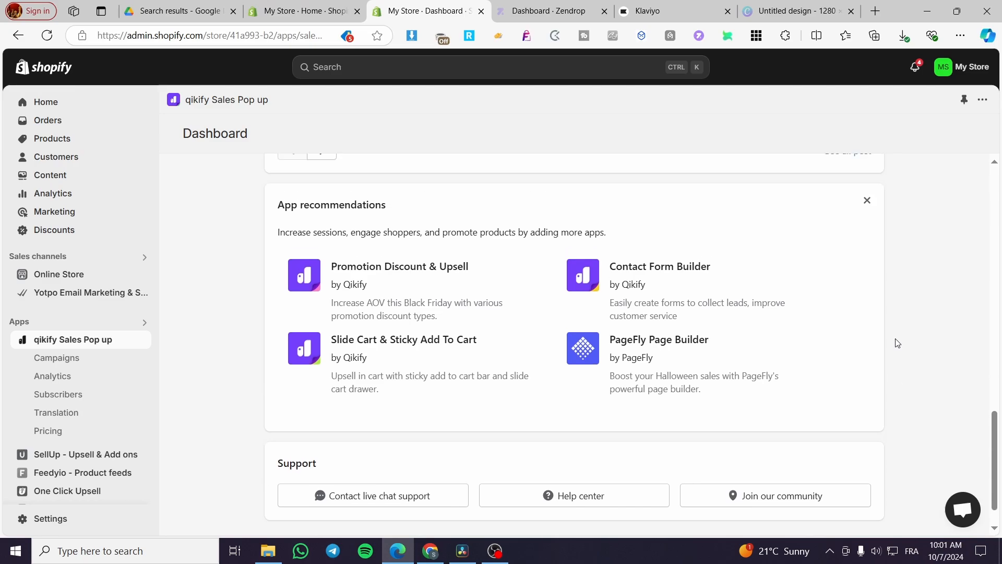
pyautogui.scroll(-5, 367, 383)
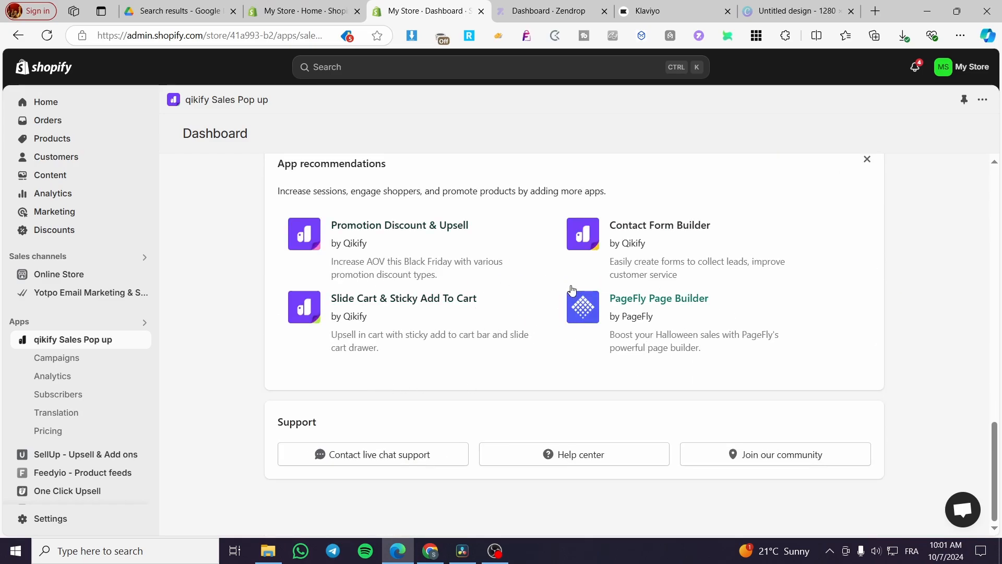
pyautogui.scroll(1, 513, 363)
pyautogui.scroll(5, 512, 360)
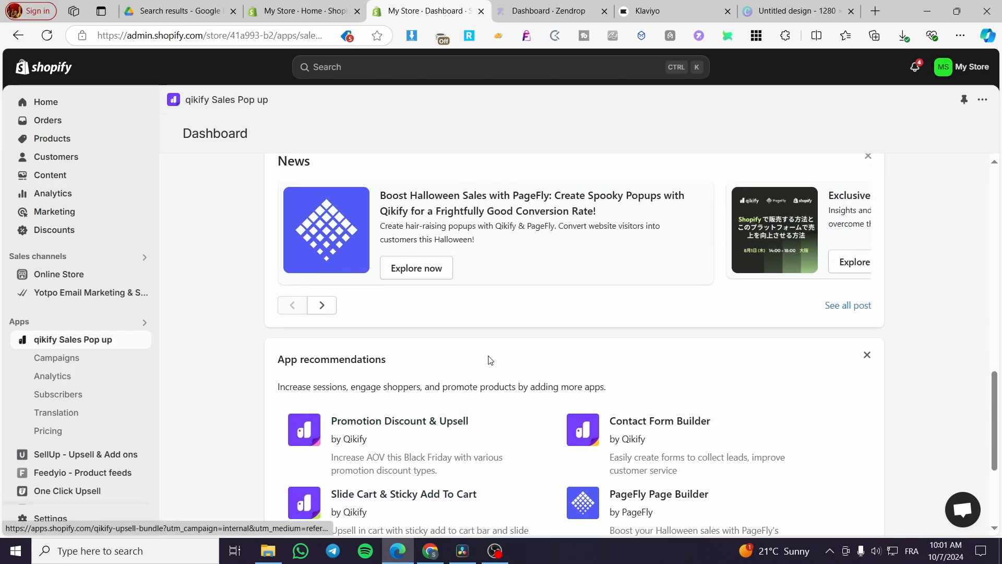
# Step: Look through the available campaign types on the app's Campaigns page
pyautogui.click(31, 360)
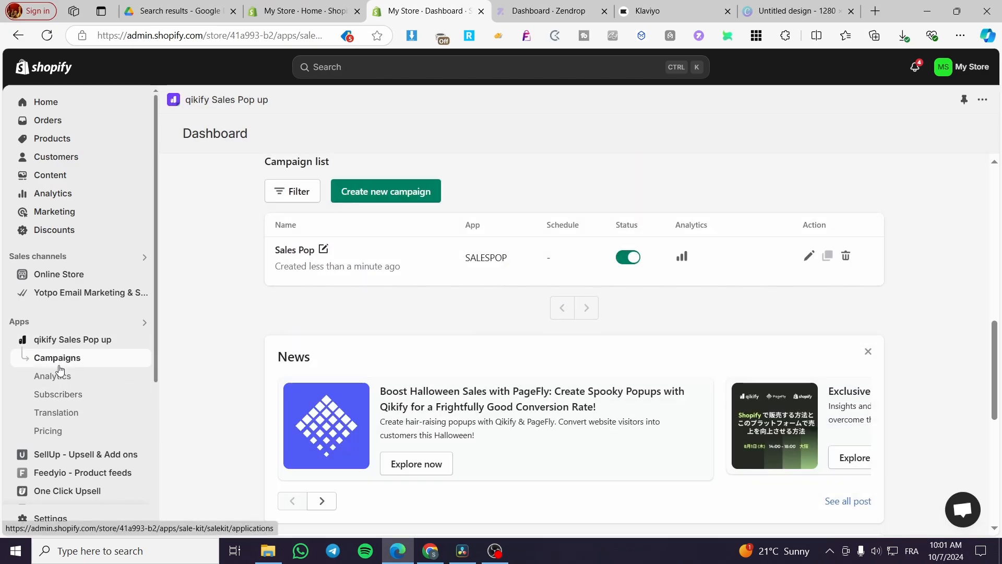
pyautogui.scroll(2, 364, 400)
pyautogui.scroll(3, 364, 399)
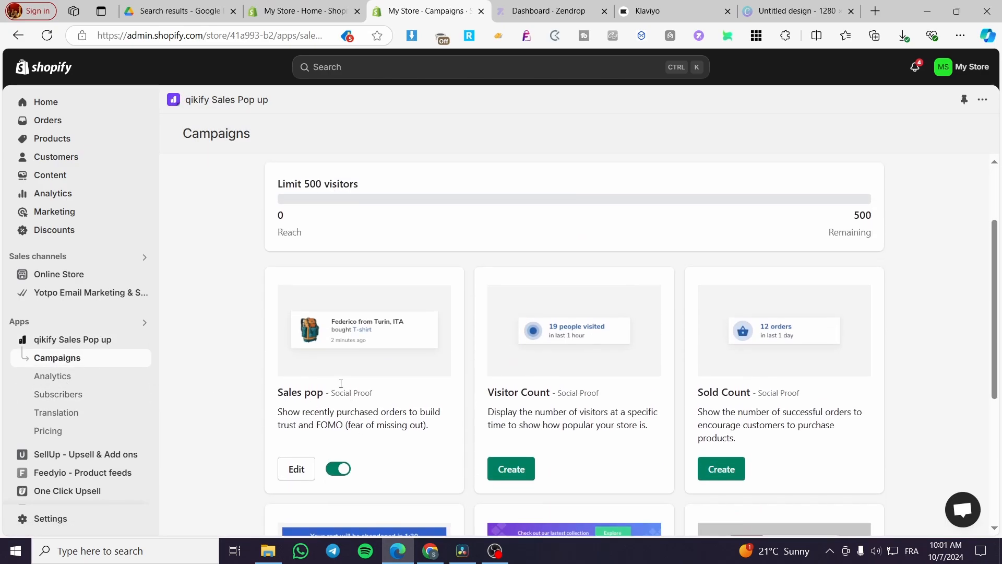
pyautogui.scroll(-5, 595, 346)
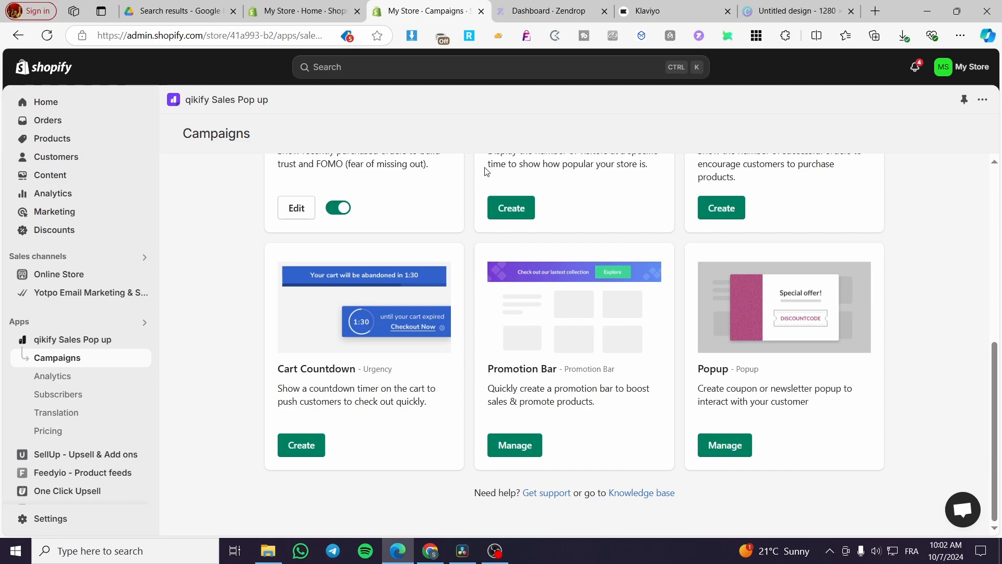
# Step: View the app's Analytics page and its Subscribers list
pyautogui.click(93, 376)
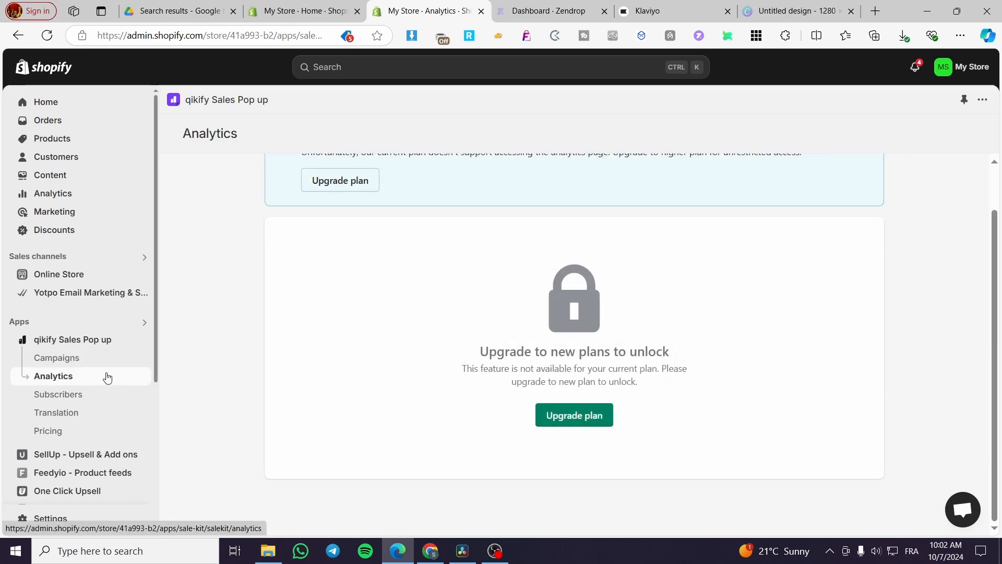
pyautogui.scroll(1, 498, 368)
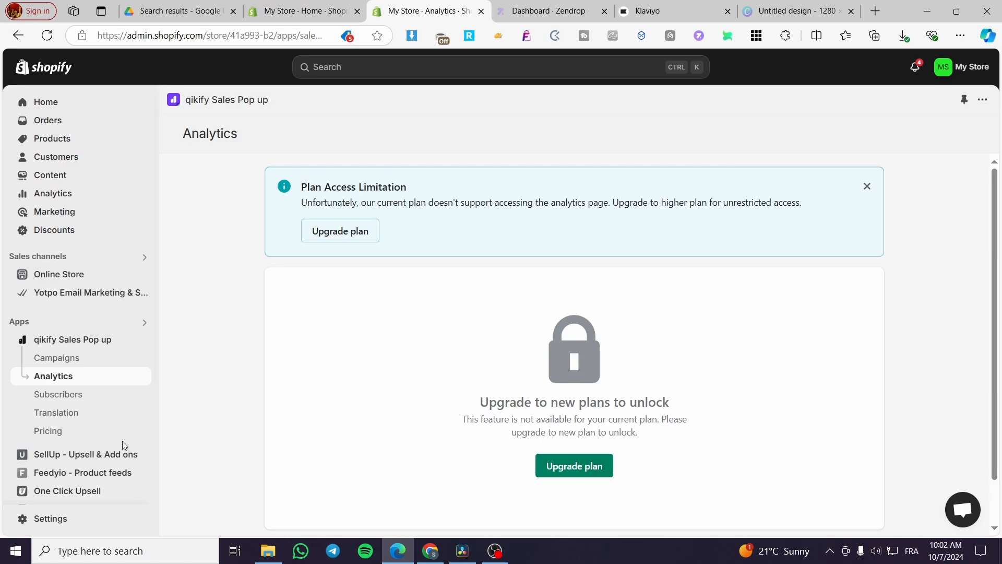
pyautogui.click(77, 394)
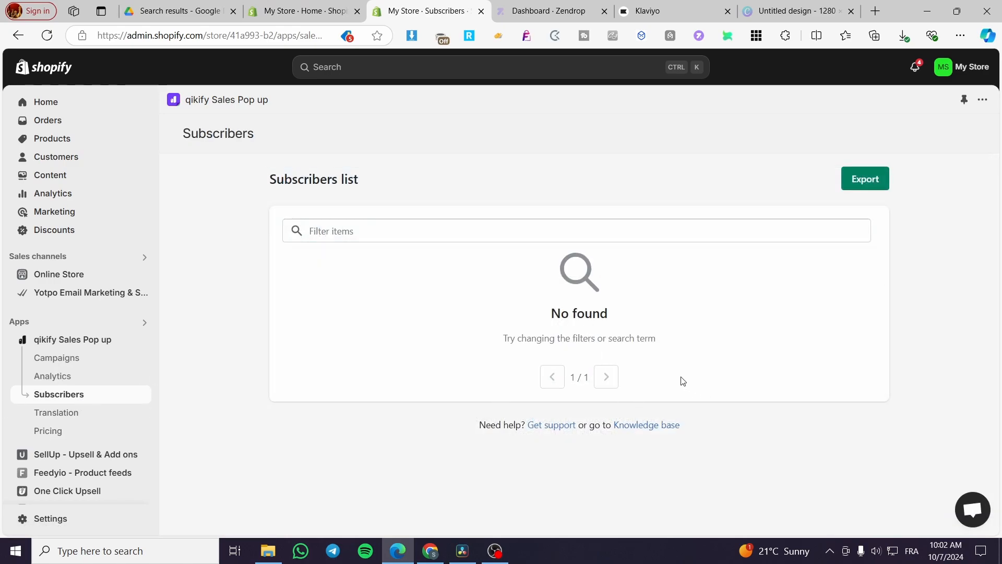
# Step: Revisit the campaign types on the app's Campaigns page and view its Translation page
pyautogui.click(89, 359)
pyautogui.scroll(-6, 626, 418)
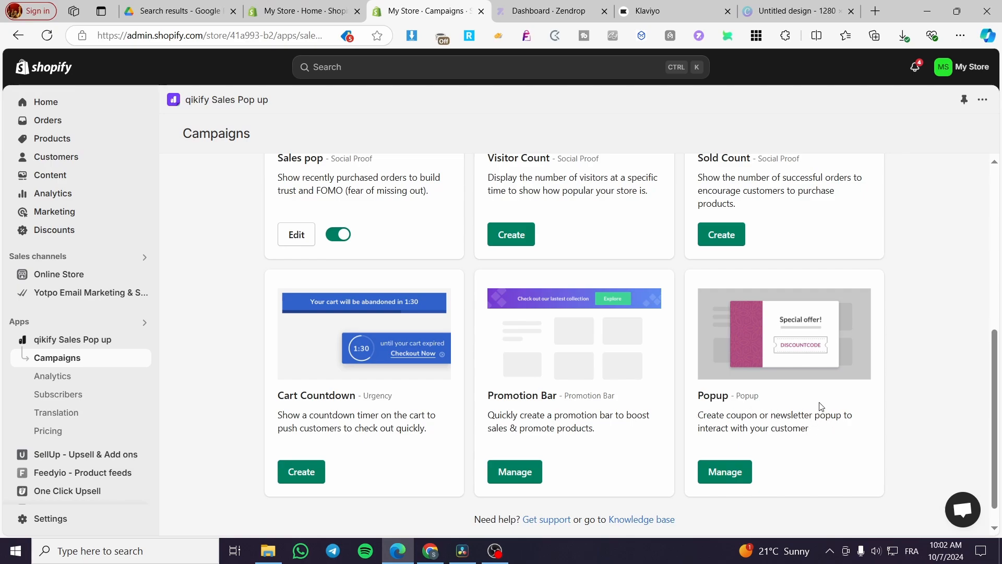
pyautogui.click(55, 401)
pyautogui.click(62, 413)
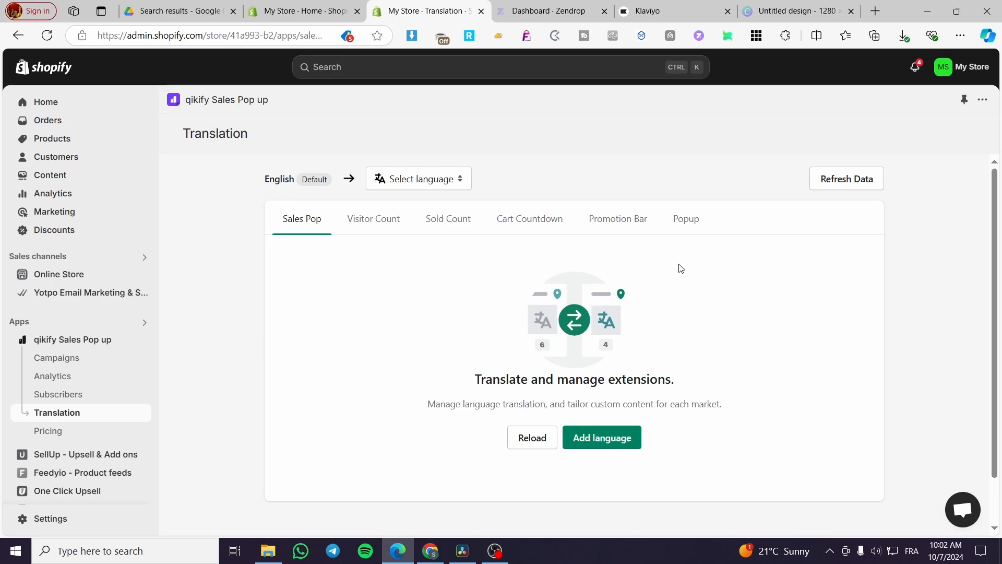
# Step: Compare the features of the app's pricing plans and their monthly and annual prices, ending on monthly billing
pyautogui.click(77, 438)
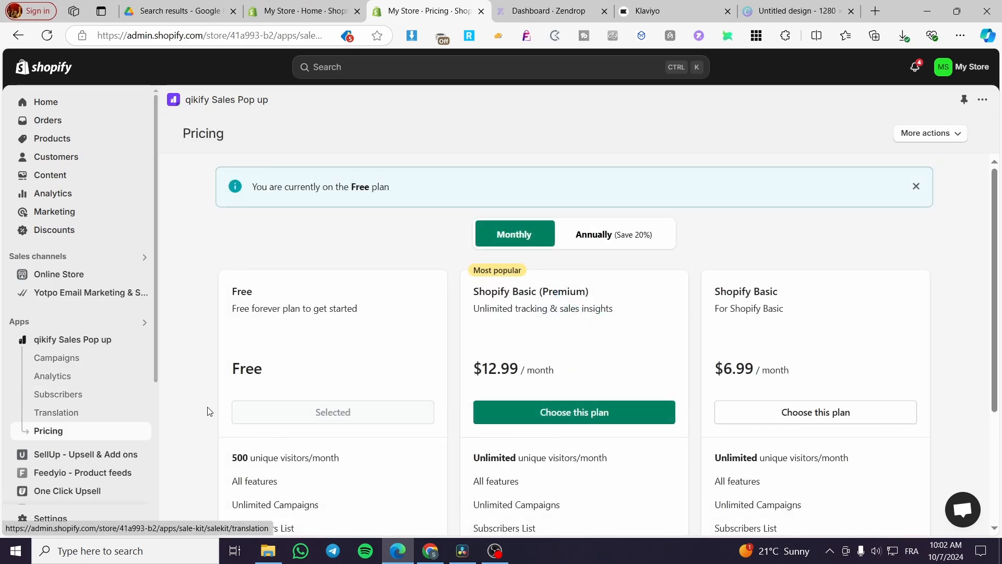
pyautogui.scroll(-3, 387, 371)
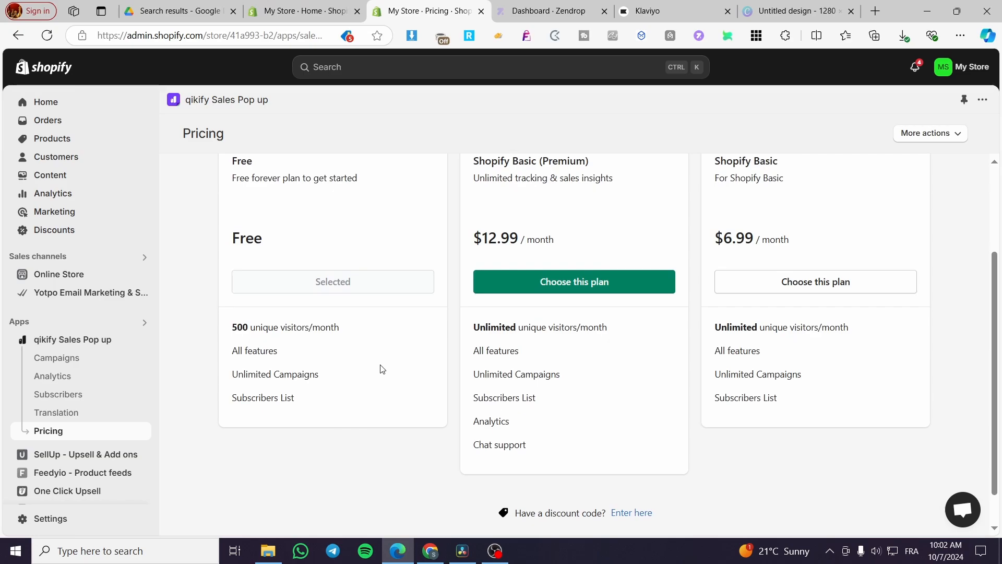
pyautogui.scroll(3, 308, 459)
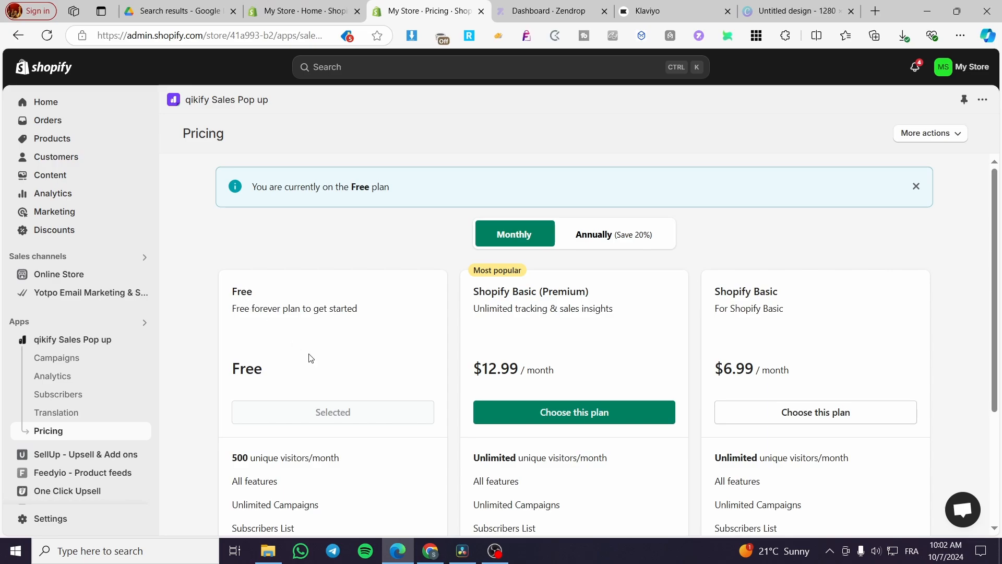
pyautogui.scroll(-3, 339, 360)
pyautogui.scroll(1, 527, 287)
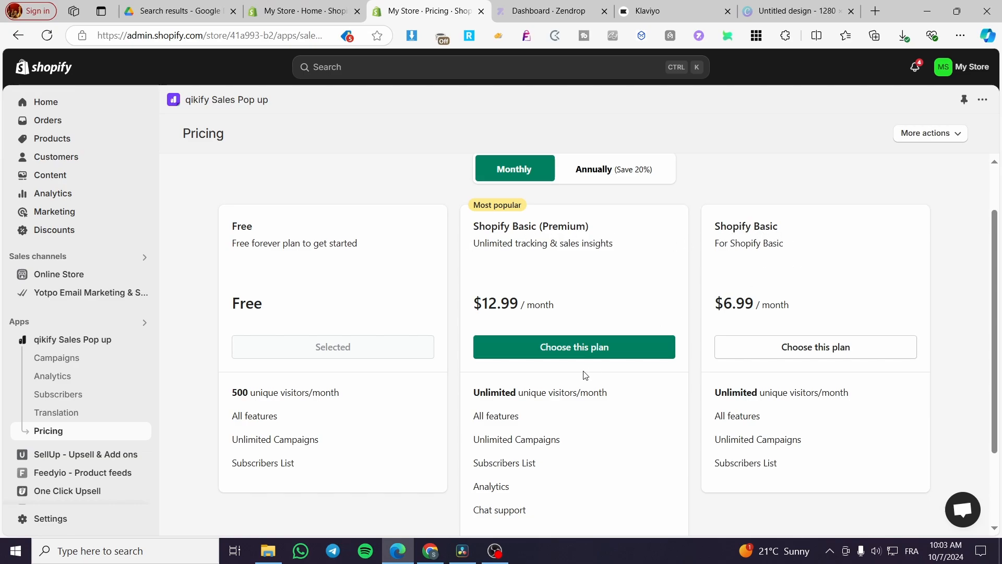
pyautogui.click(579, 177)
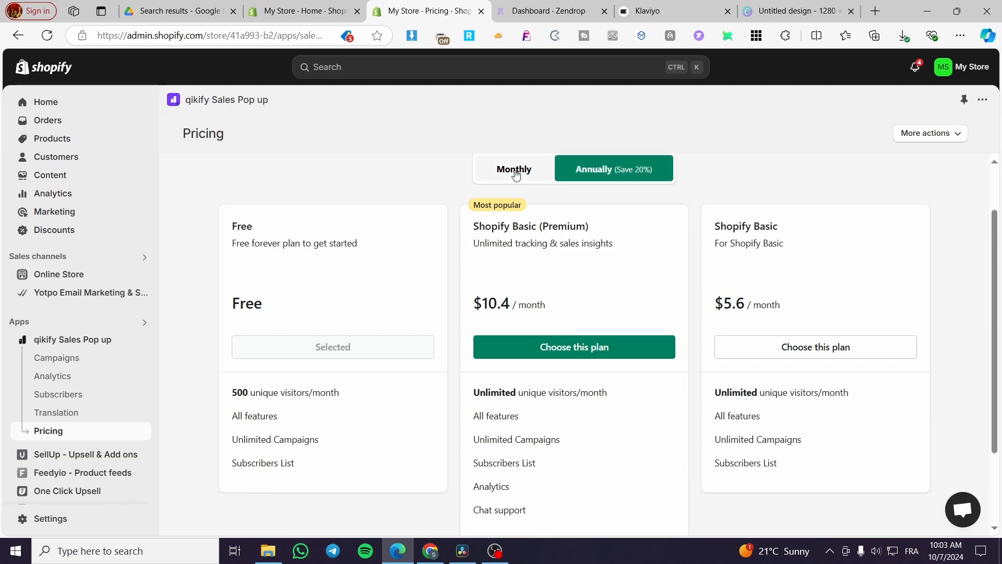
pyautogui.click(513, 171)
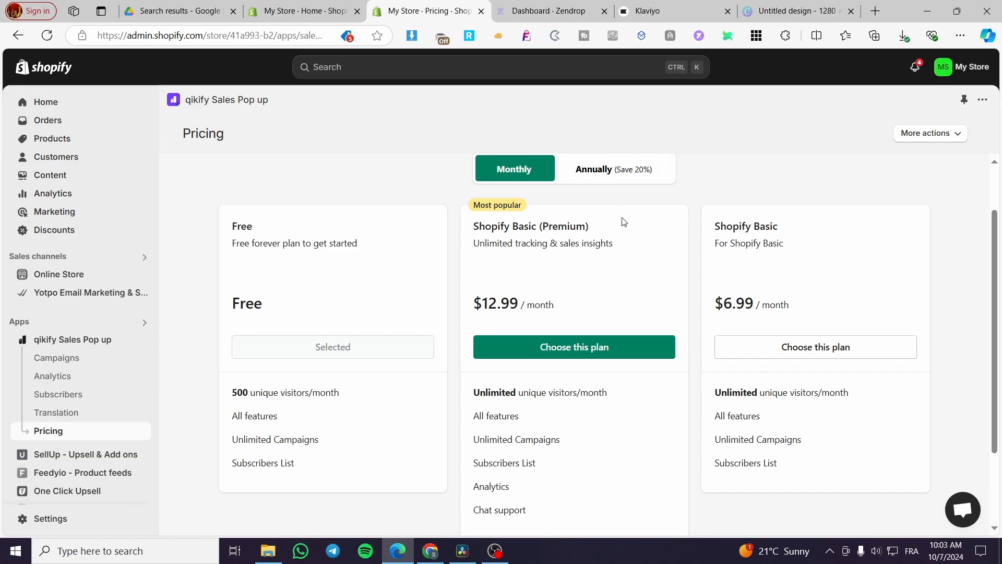